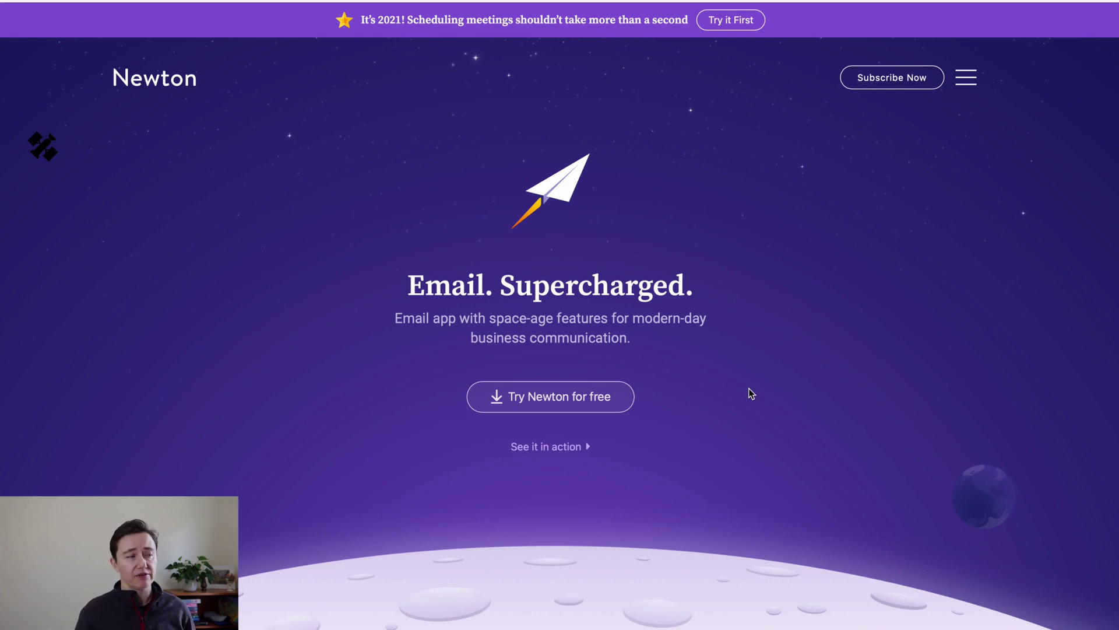
Scroll the newtonhq.com homepage and jump to the $49.99/year pricing and download section
{"action": "scroll", "coordinate": [703, 461], "scroll_direction": "down", "scroll_amount": 2}
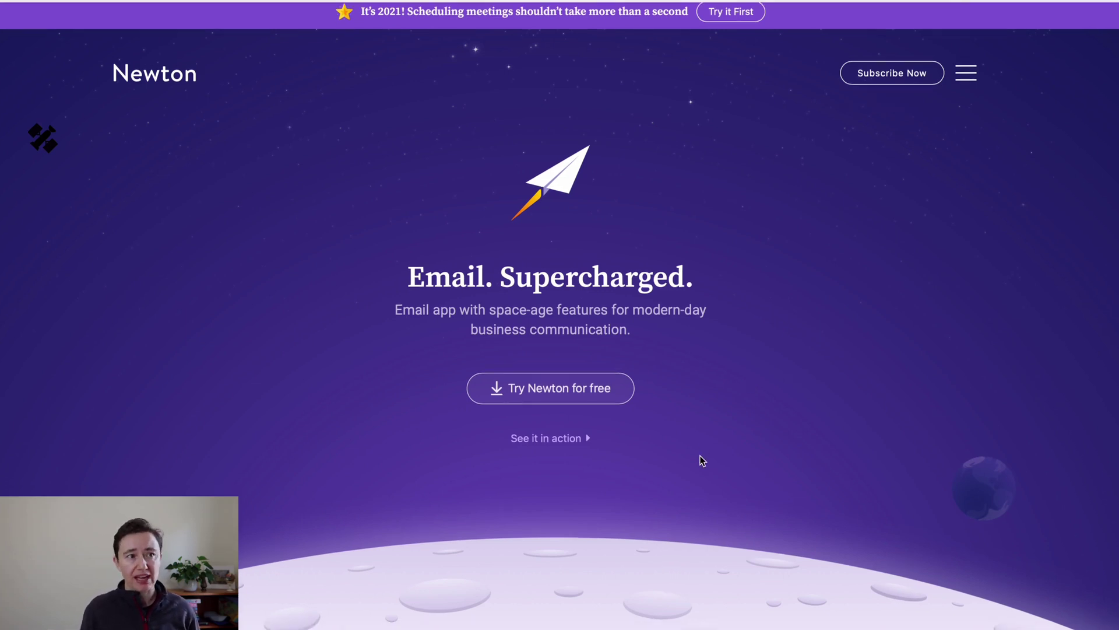
{"action": "scroll", "coordinate": [701, 459], "scroll_direction": "down", "scroll_amount": 12}
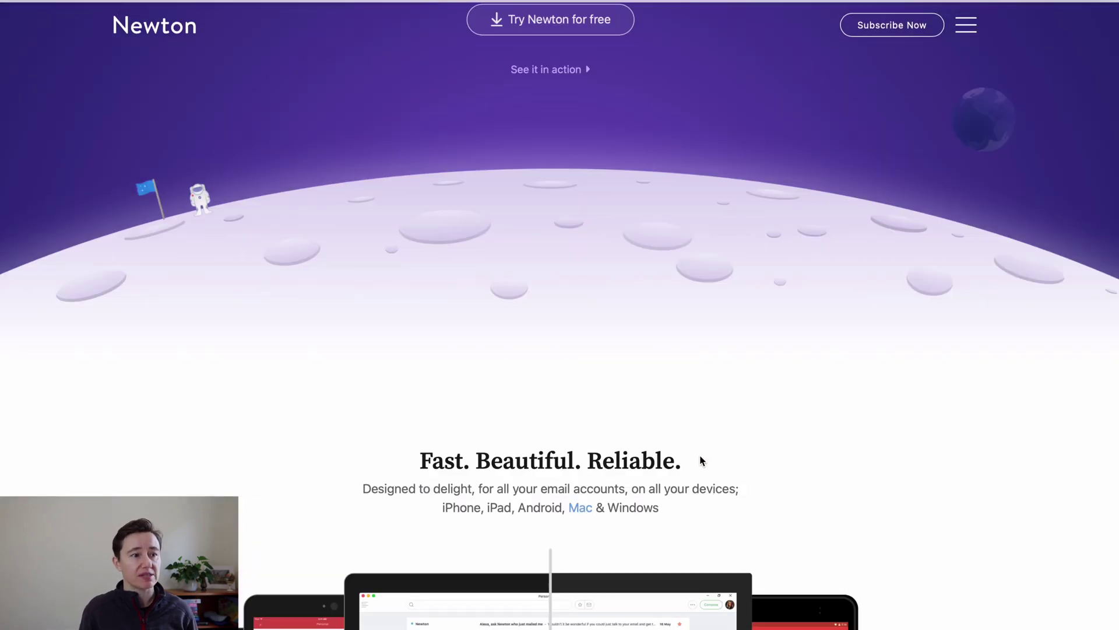
{"action": "scroll", "coordinate": [702, 459], "scroll_direction": "up", "scroll_amount": 14}
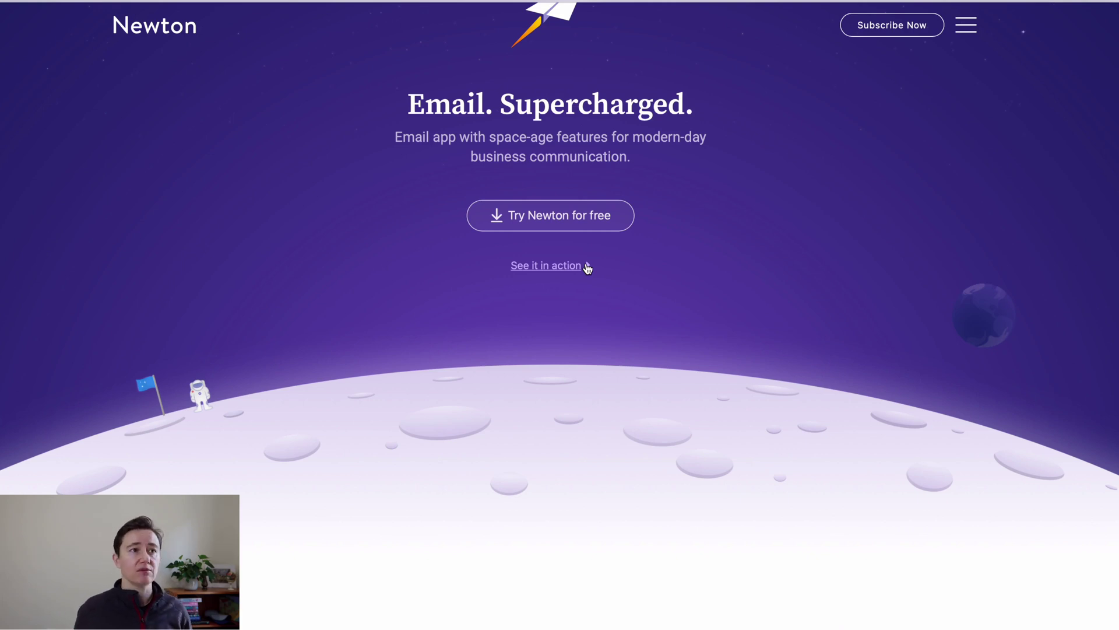
{"action": "left_click", "coordinate": [582, 226]}
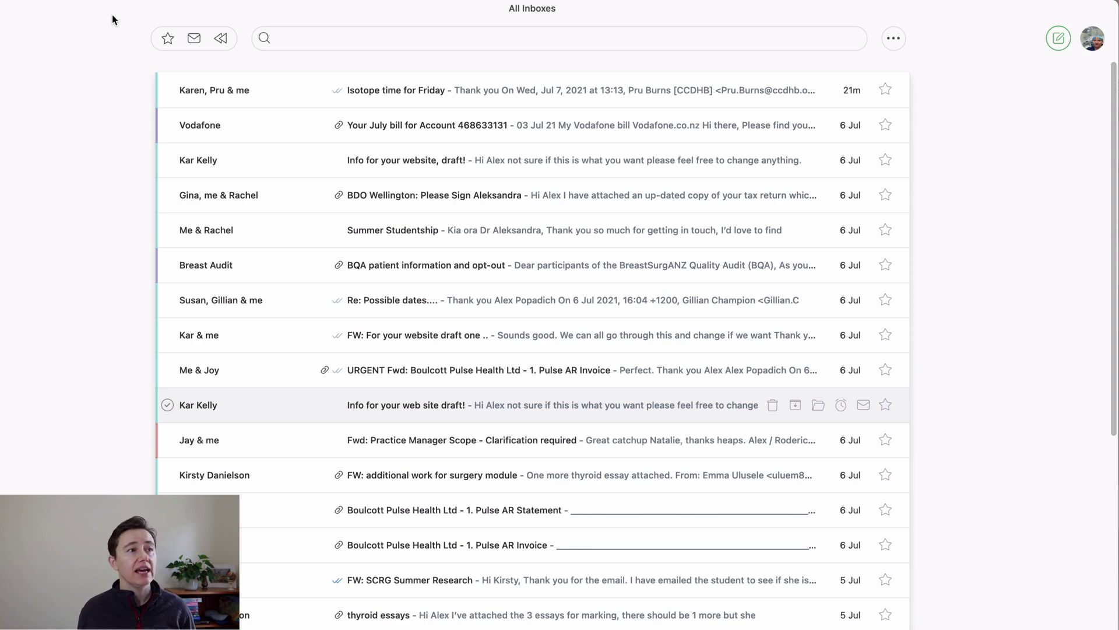
Scroll All Inboxes and open 'Action Required: Please Review Your Healthpoint Information'
{"action": "scroll", "coordinate": [315, 375], "scroll_direction": "down", "scroll_amount": 5}
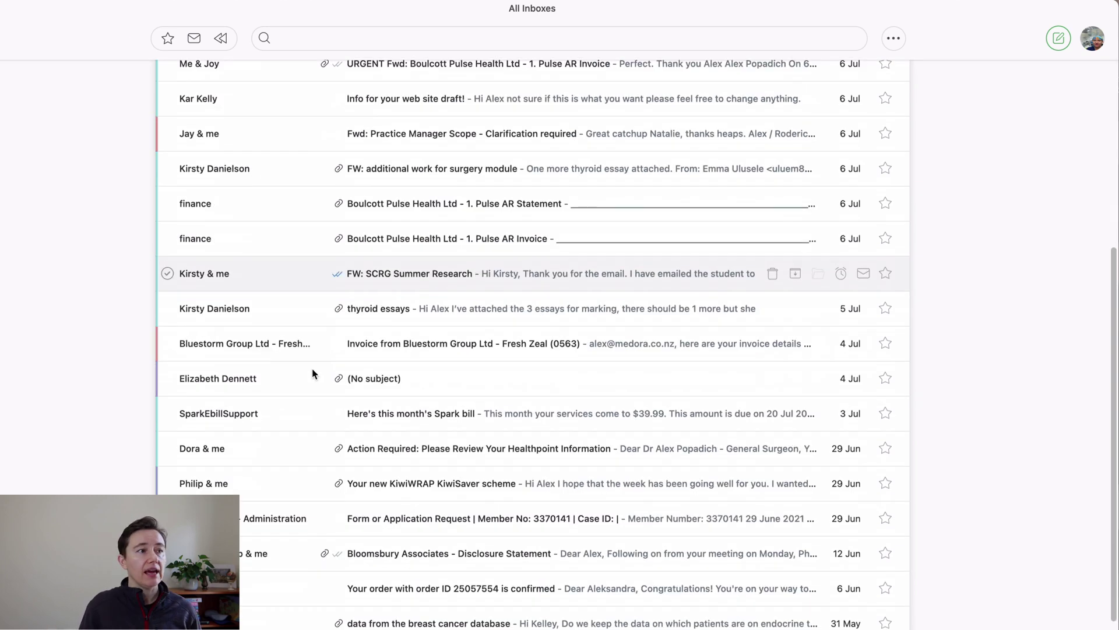
{"action": "left_click", "coordinate": [357, 453]}
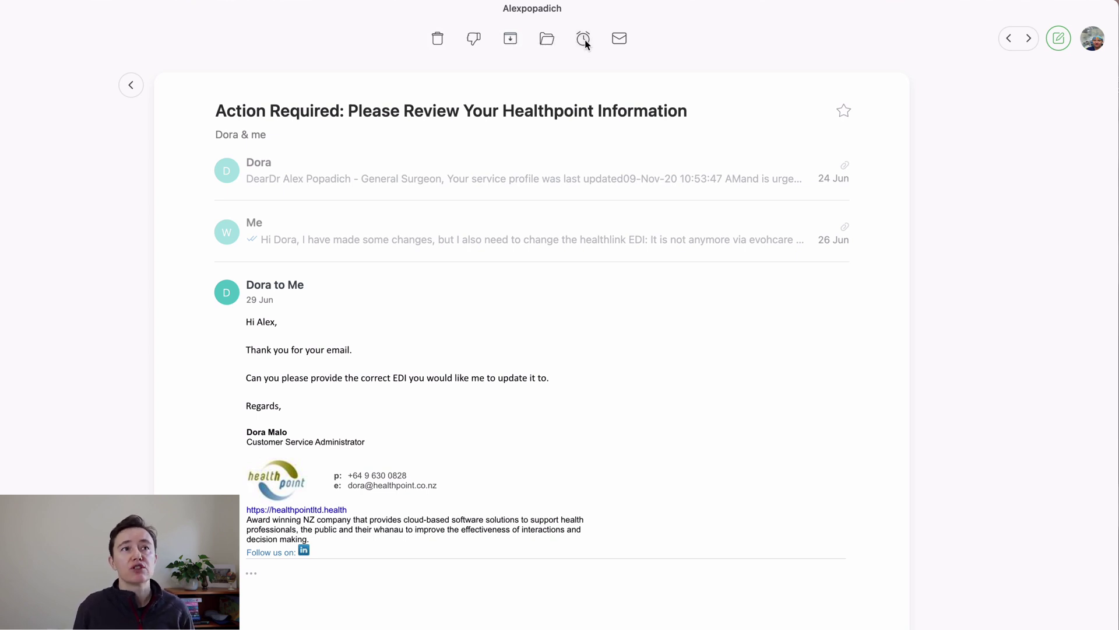
Mark the Healthpoint thread unread, then apply the envelope unread-only filter to All Inboxes
{"action": "left_click", "coordinate": [620, 40]}
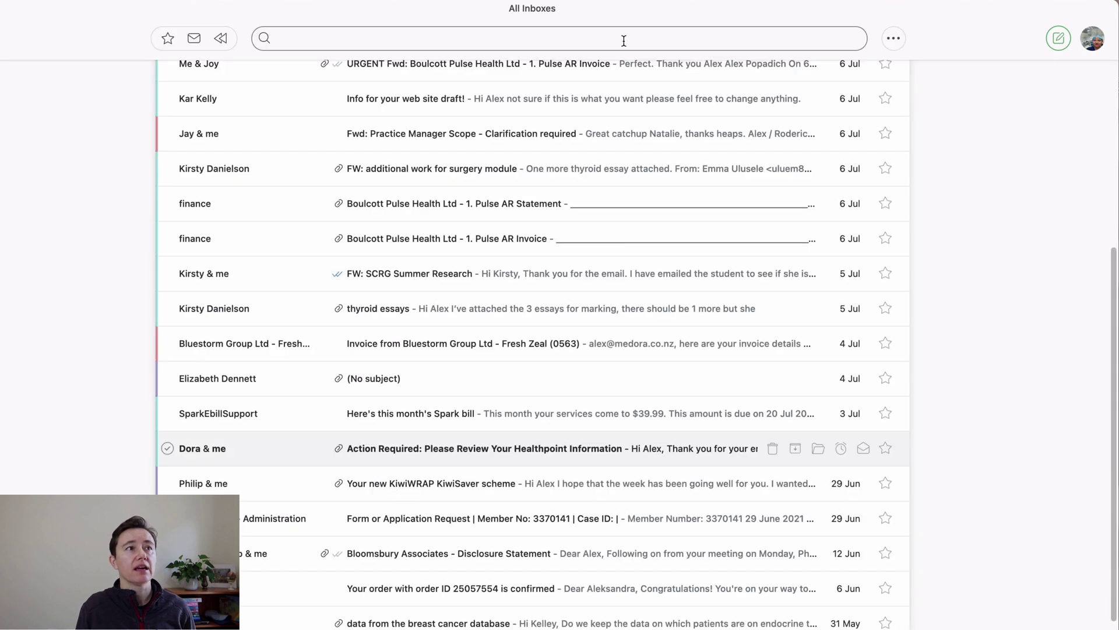
{"action": "scroll", "coordinate": [369, 189], "scroll_direction": "up", "scroll_amount": 5}
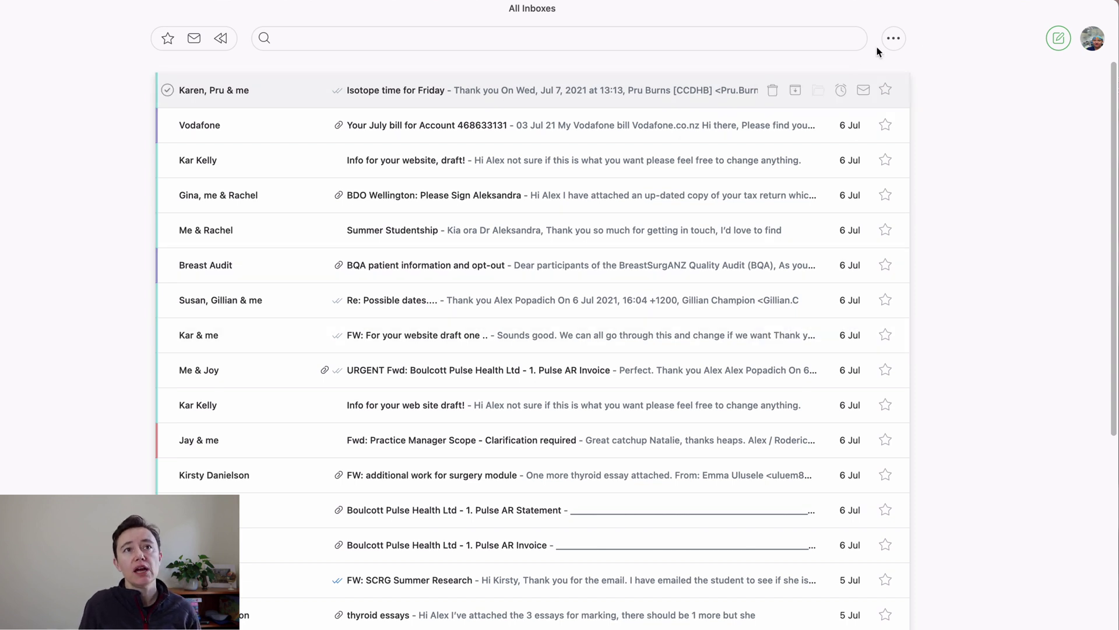
{"action": "left_click", "coordinate": [894, 38]}
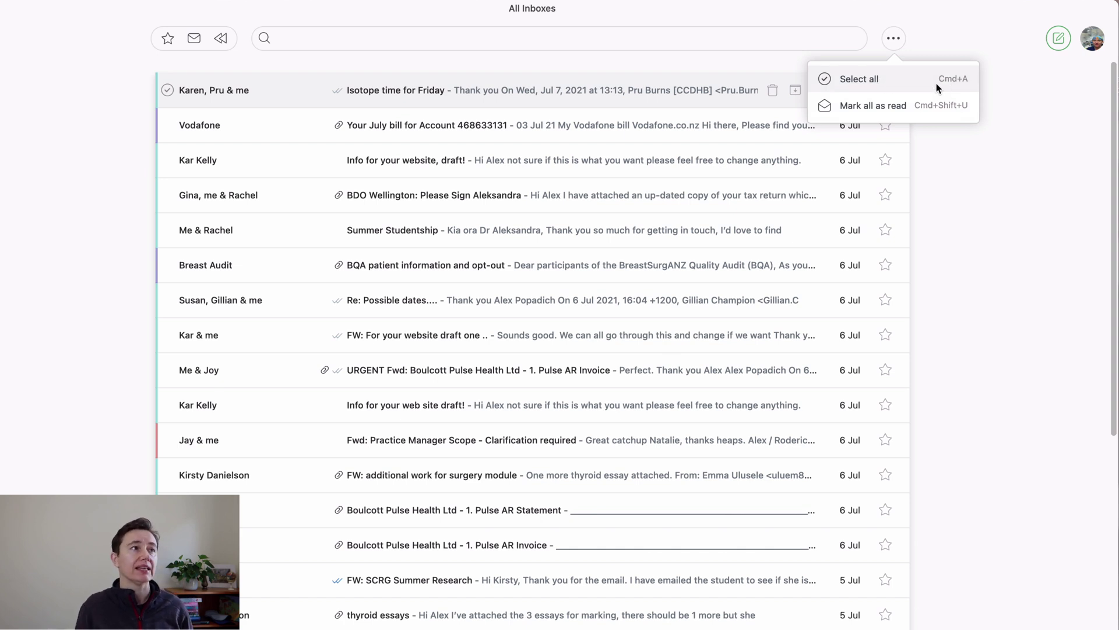
{"action": "left_click", "coordinate": [194, 38]}
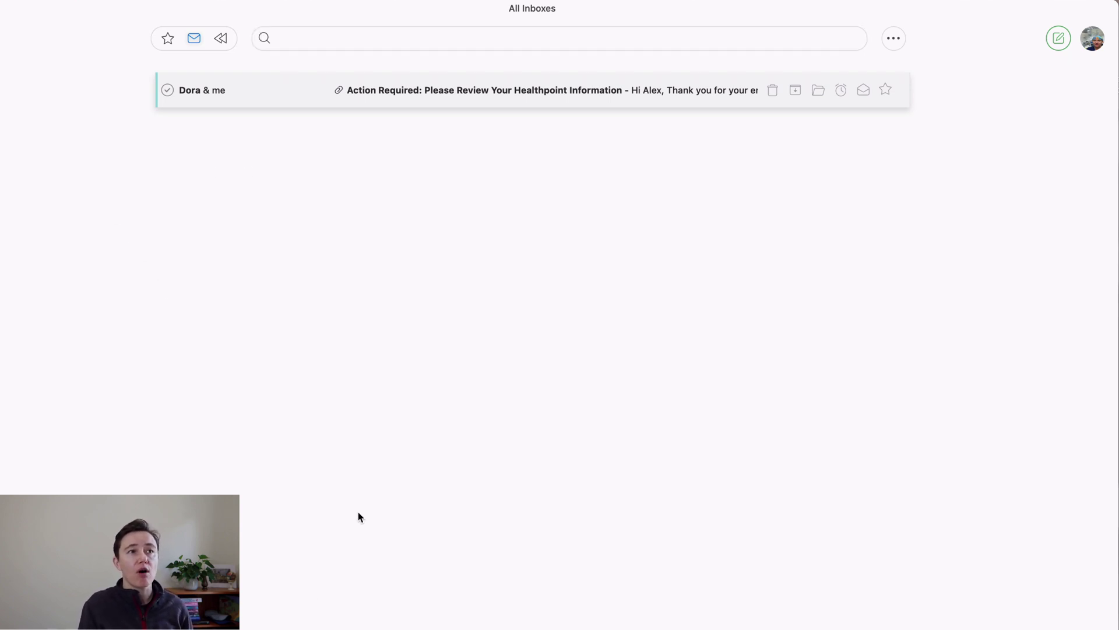
Turn off the unread-only filter, glance at the Medora account, and return to All Inboxes
{"action": "left_click", "coordinate": [194, 38]}
{"action": "left_click", "coordinate": [8, 35]}
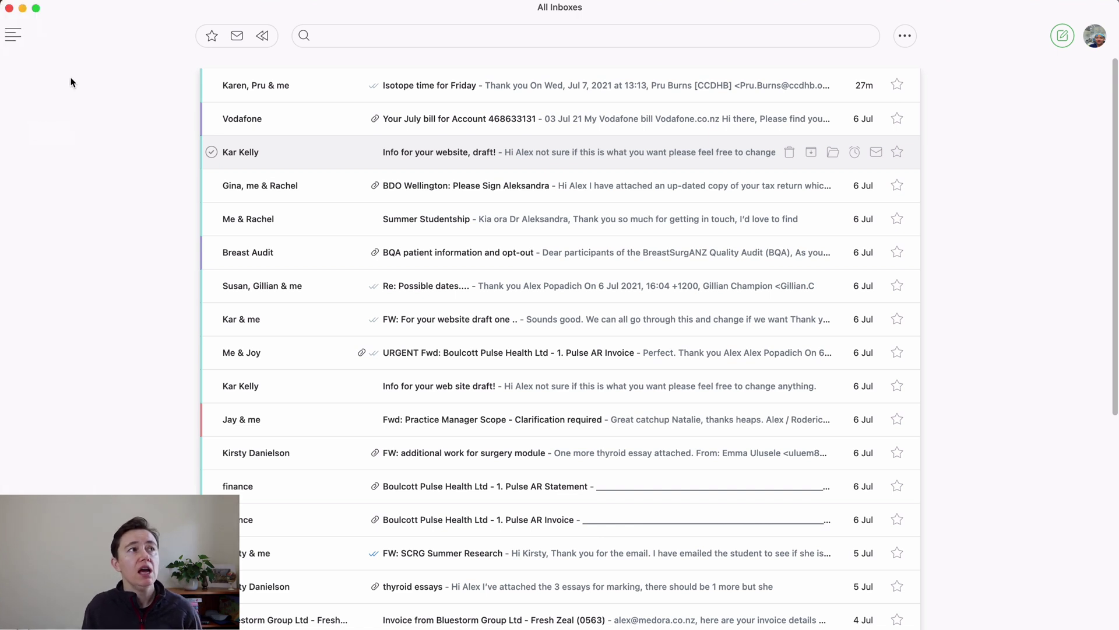
{"action": "mouse_move", "coordinate": [15, 36]}
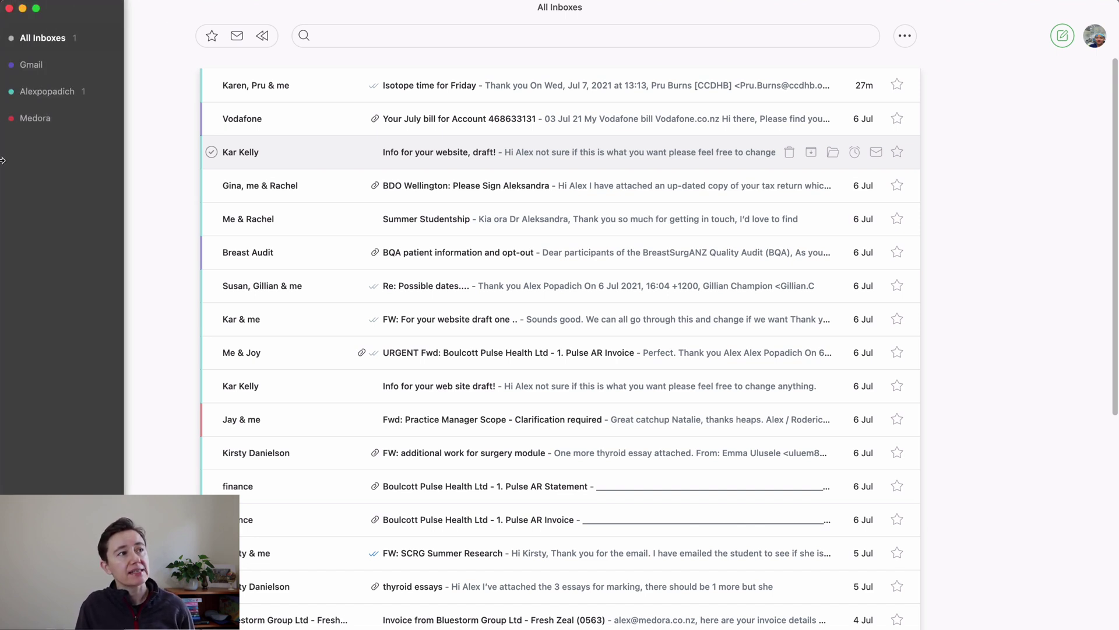
{"action": "left_click", "coordinate": [26, 119]}
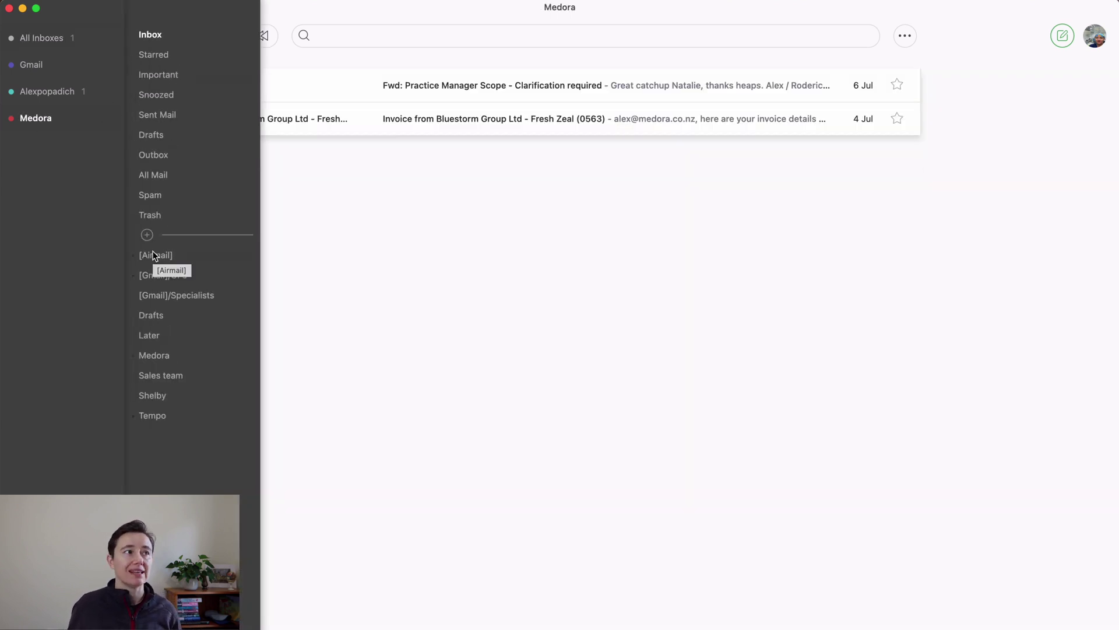
{"action": "left_click", "coordinate": [40, 38]}
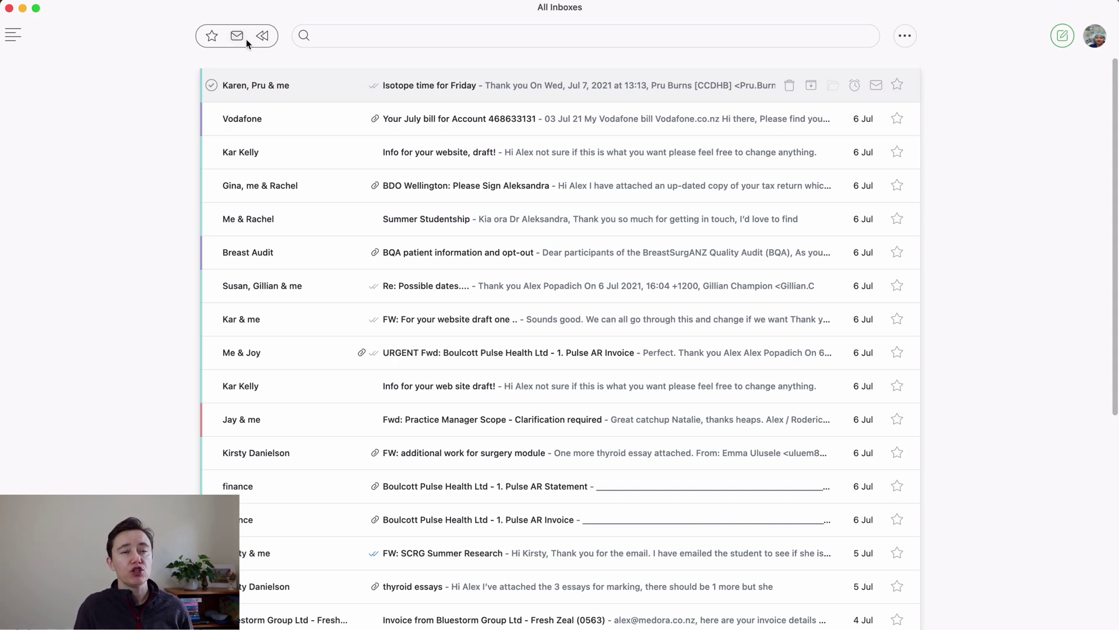
{"action": "left_click", "coordinate": [242, 36]}
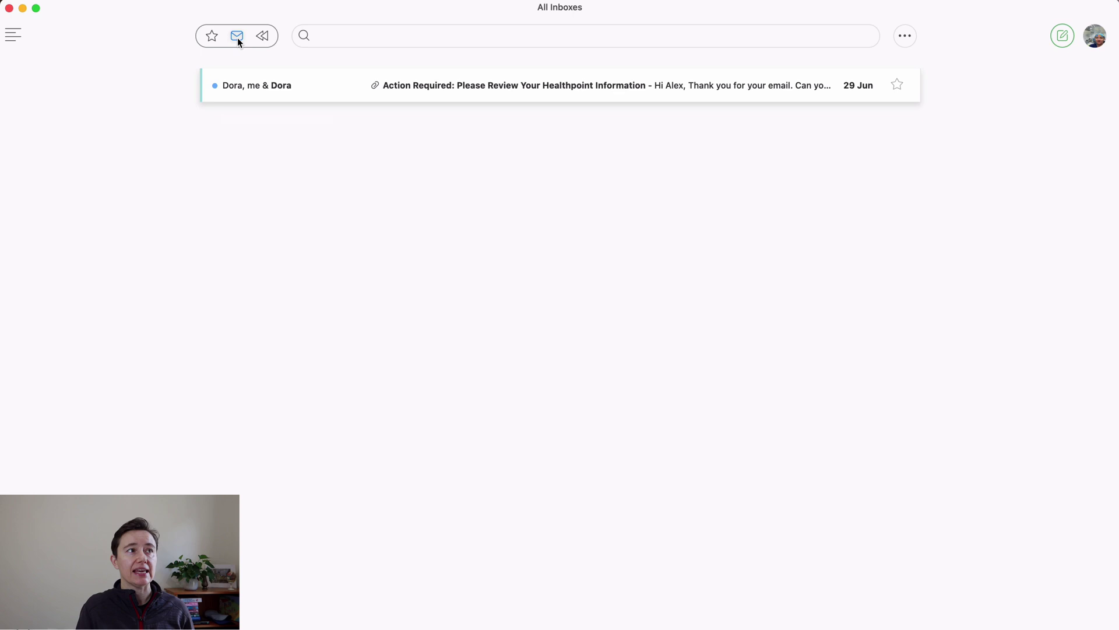
{"action": "left_click", "coordinate": [237, 36]}
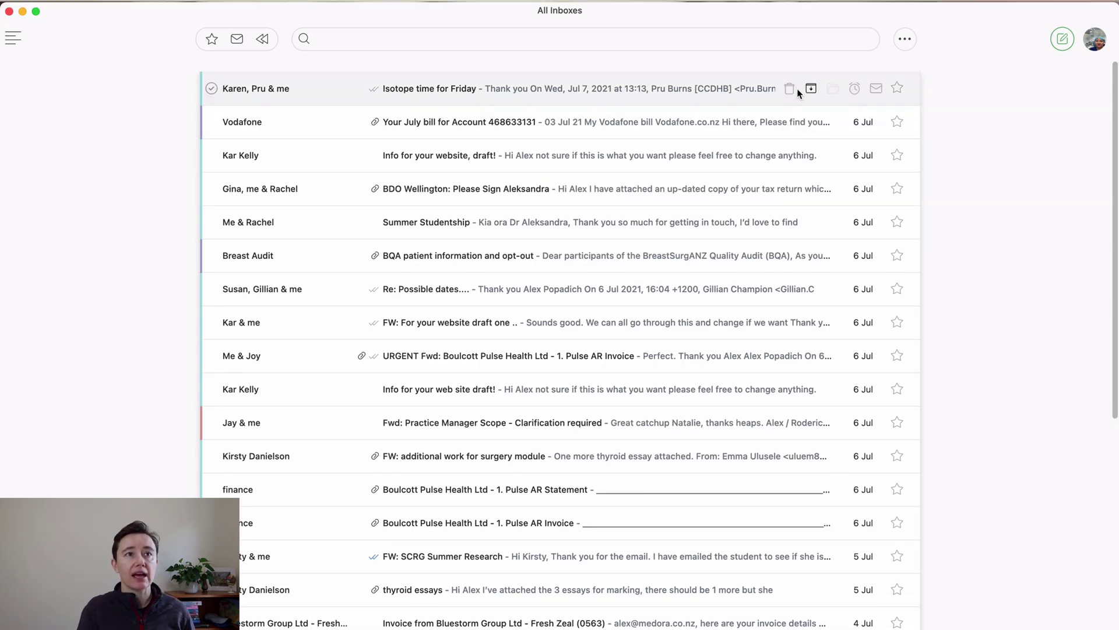
Open the 'Isotope time for Friday' thread and start a reply with body 'hello'
{"action": "left_click", "coordinate": [704, 91]}
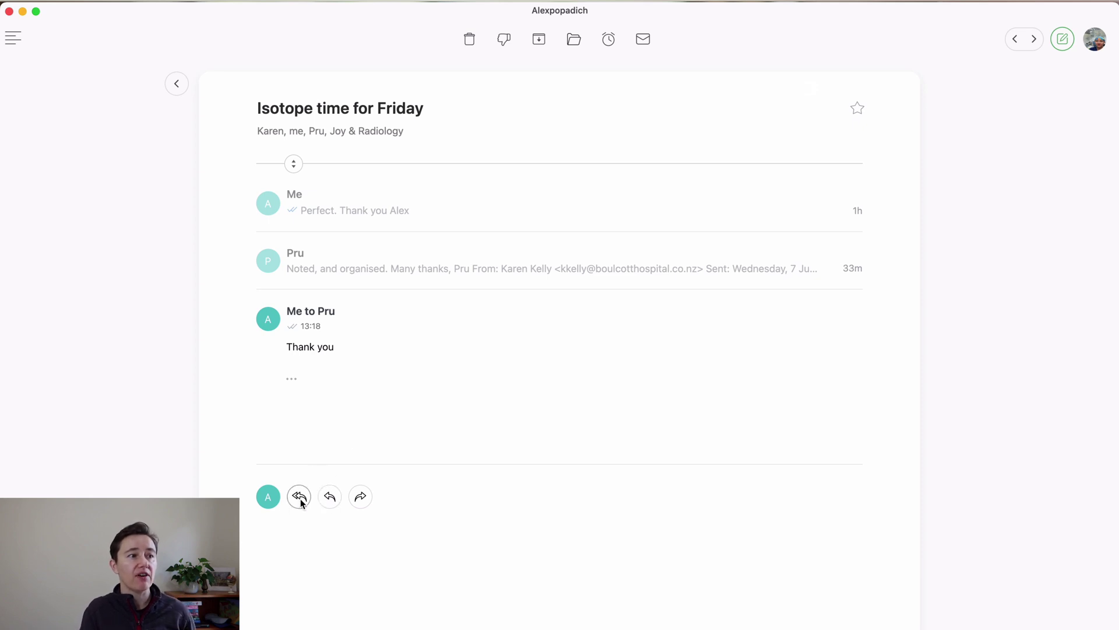
{"action": "left_click", "coordinate": [329, 499]}
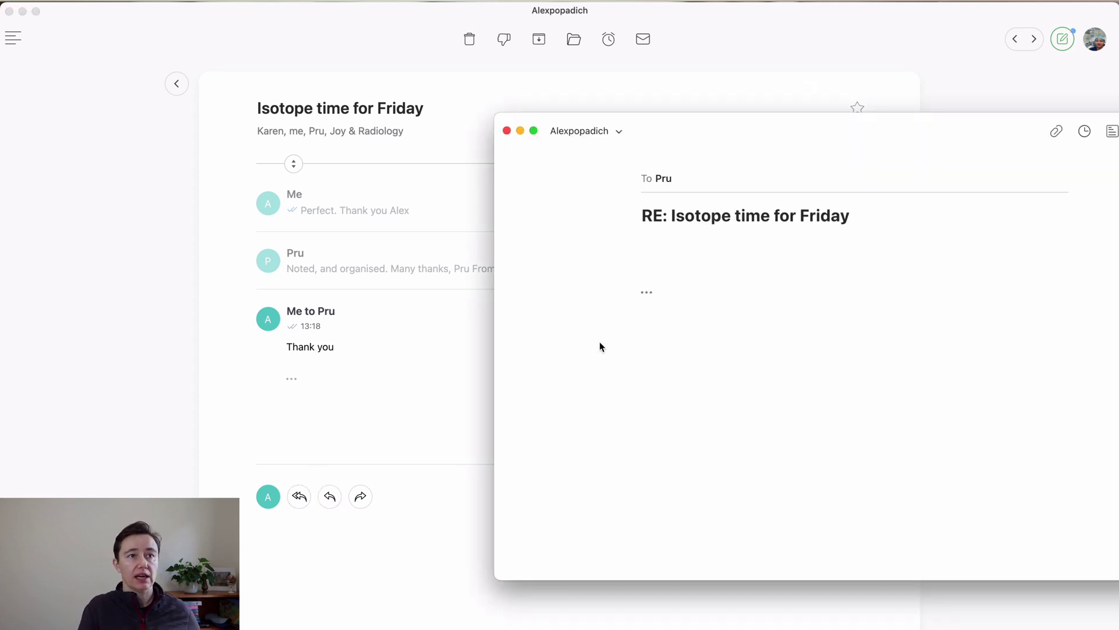
{"action": "type", "text": "hello"}
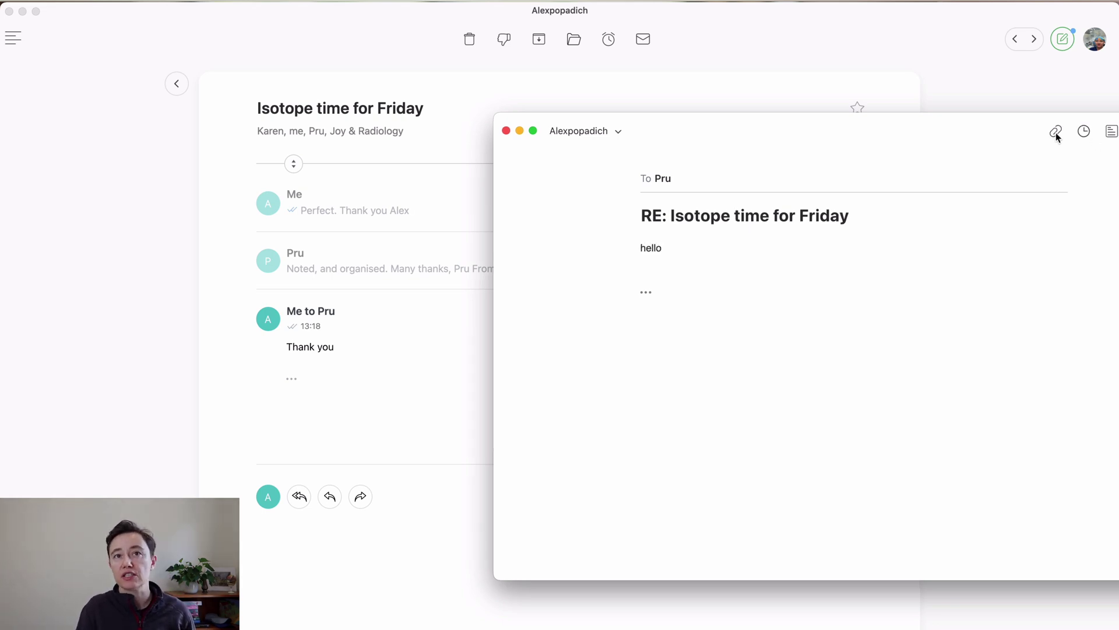
Bring up Send Later from the reply's Follow Up menu, then cancel without scheduling
{"action": "left_click", "coordinate": [1085, 133]}
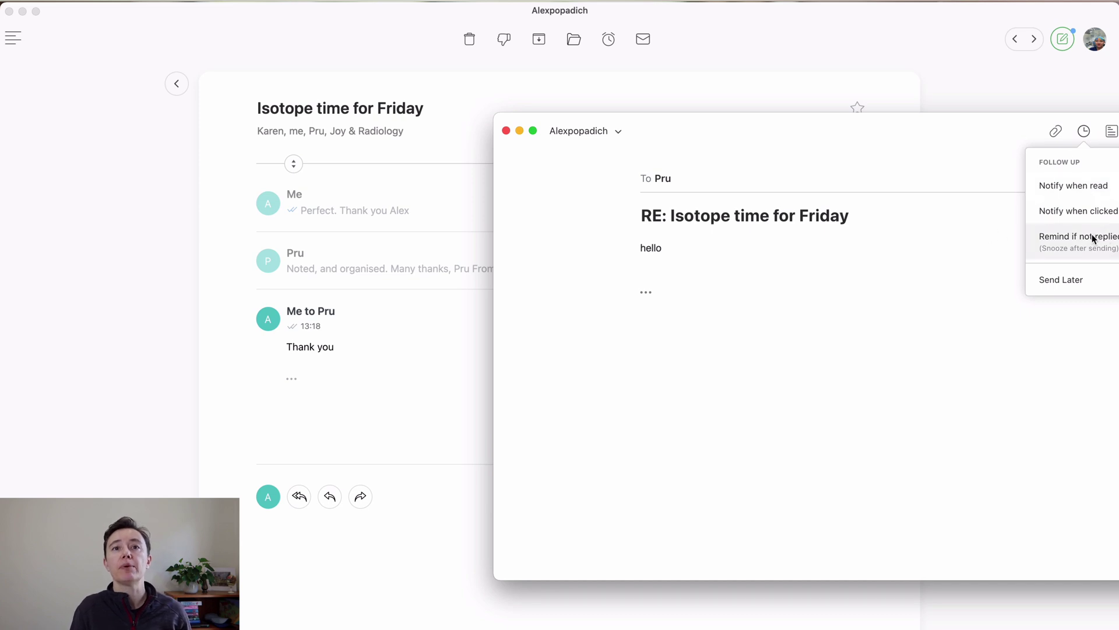
{"action": "left_click", "coordinate": [1075, 277]}
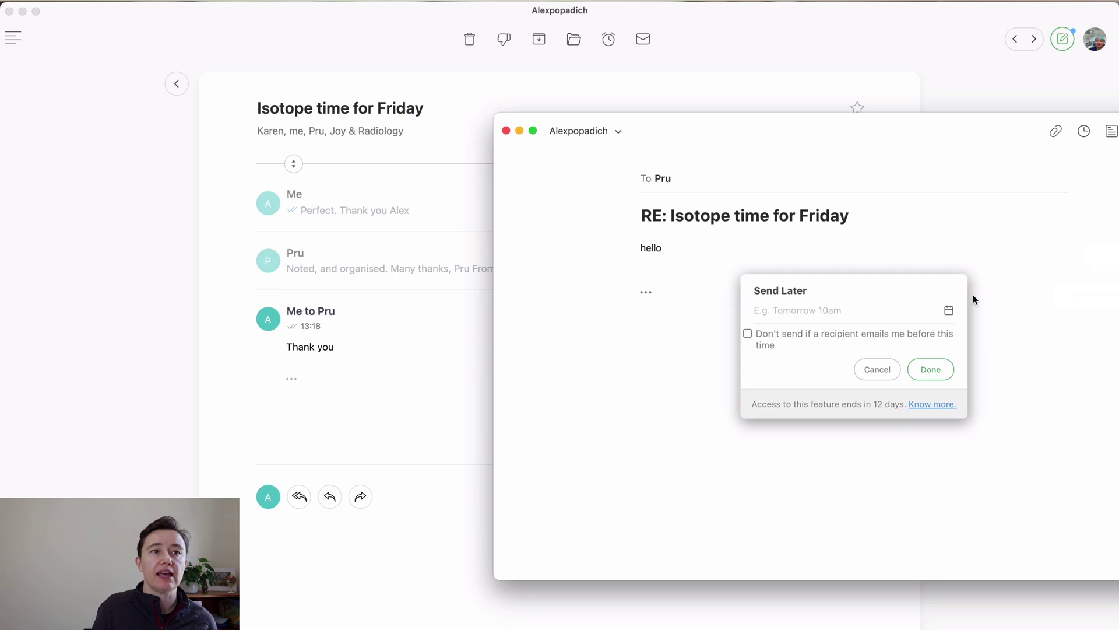
{"action": "left_click", "coordinate": [897, 223]}
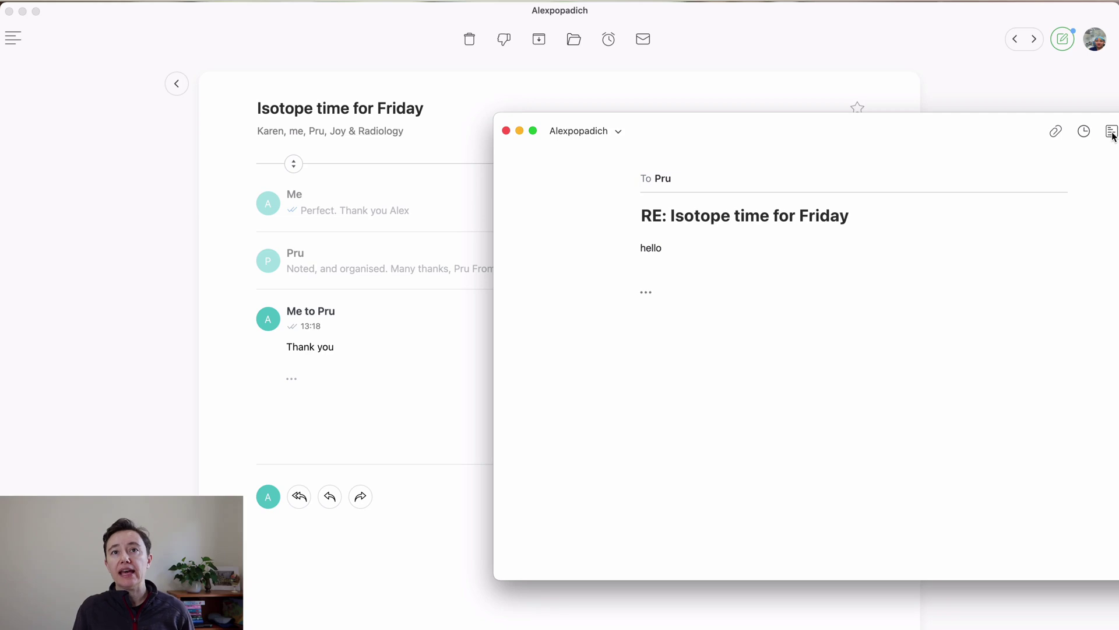
After viewing reply templates, close the 'hello' reply as a draft and open the account avatar menu
{"action": "left_click", "coordinate": [1111, 132]}
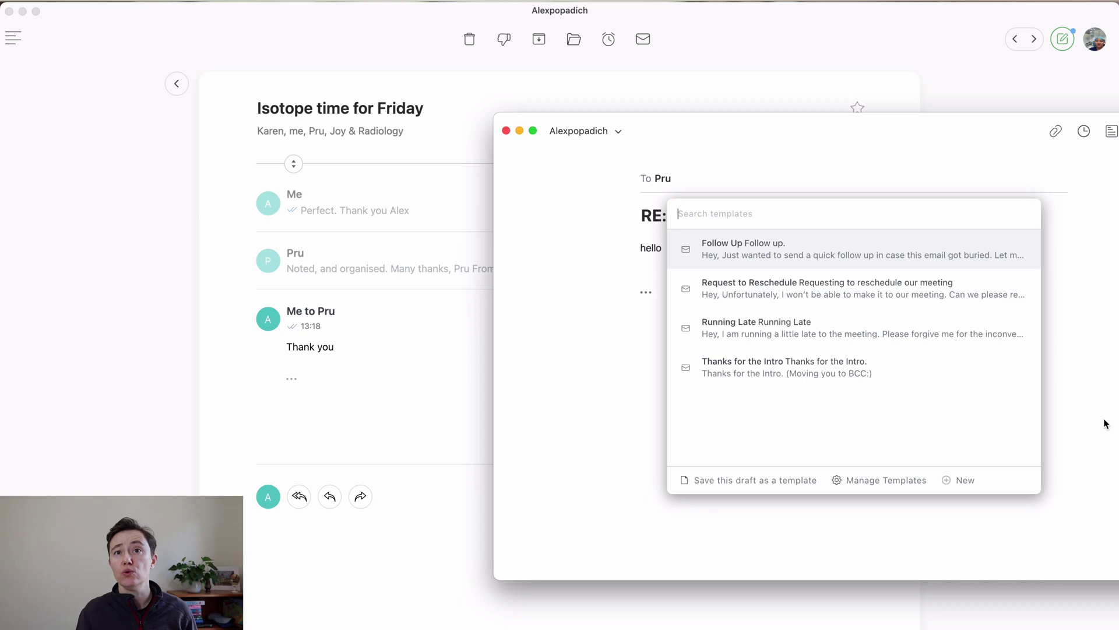
{"action": "key", "text": "super+w"}
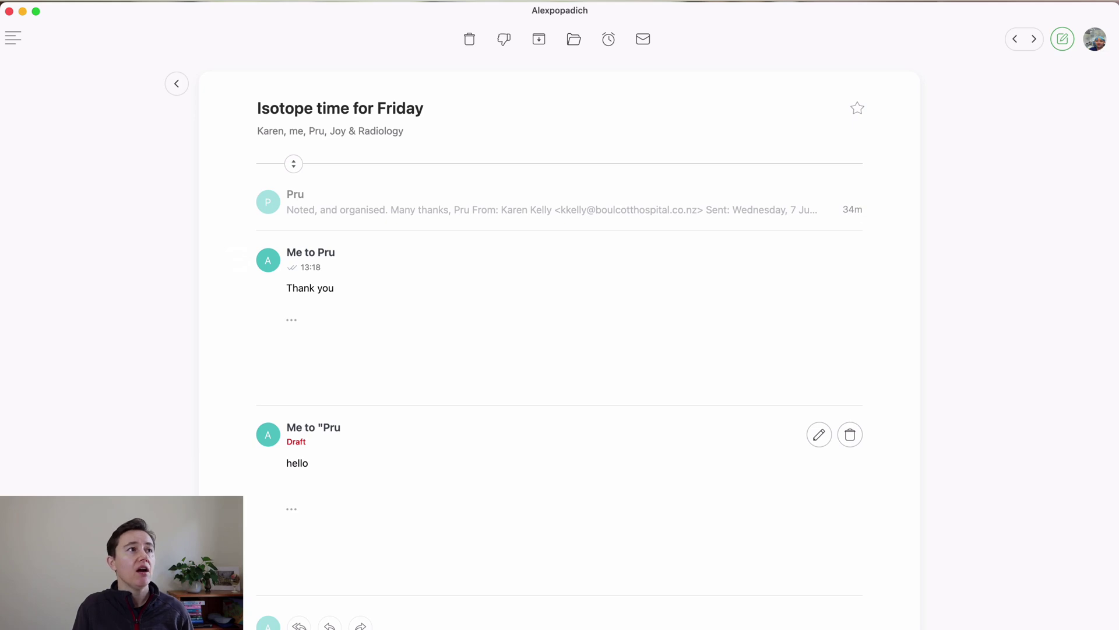
{"action": "left_click", "coordinate": [70, 2]}
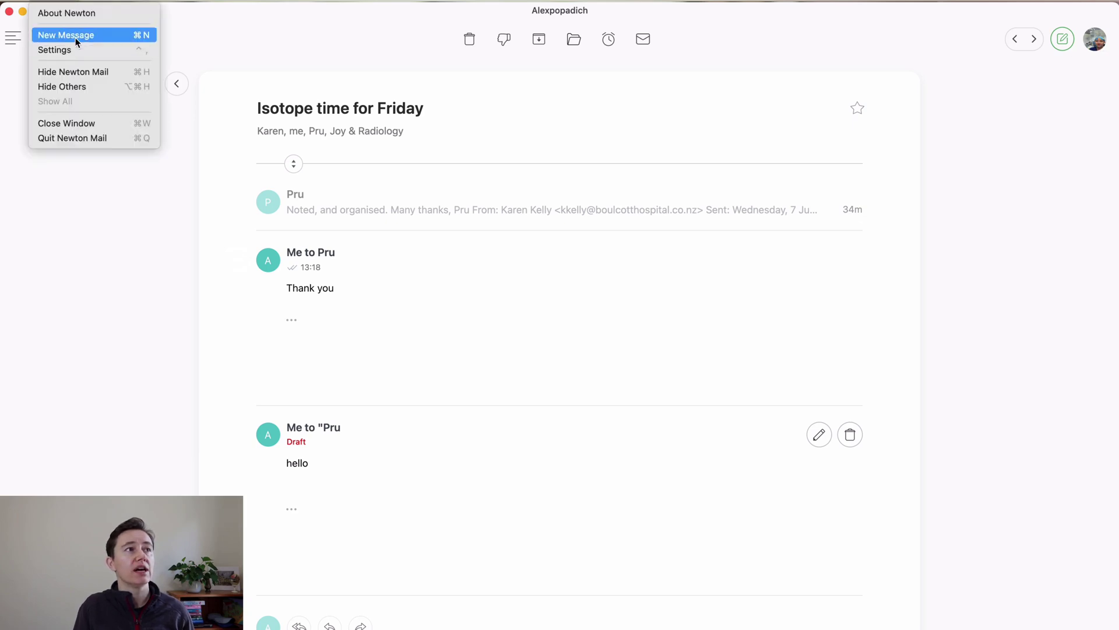
{"action": "left_click", "coordinate": [1094, 42]}
{"action": "left_click", "coordinate": [1095, 43]}
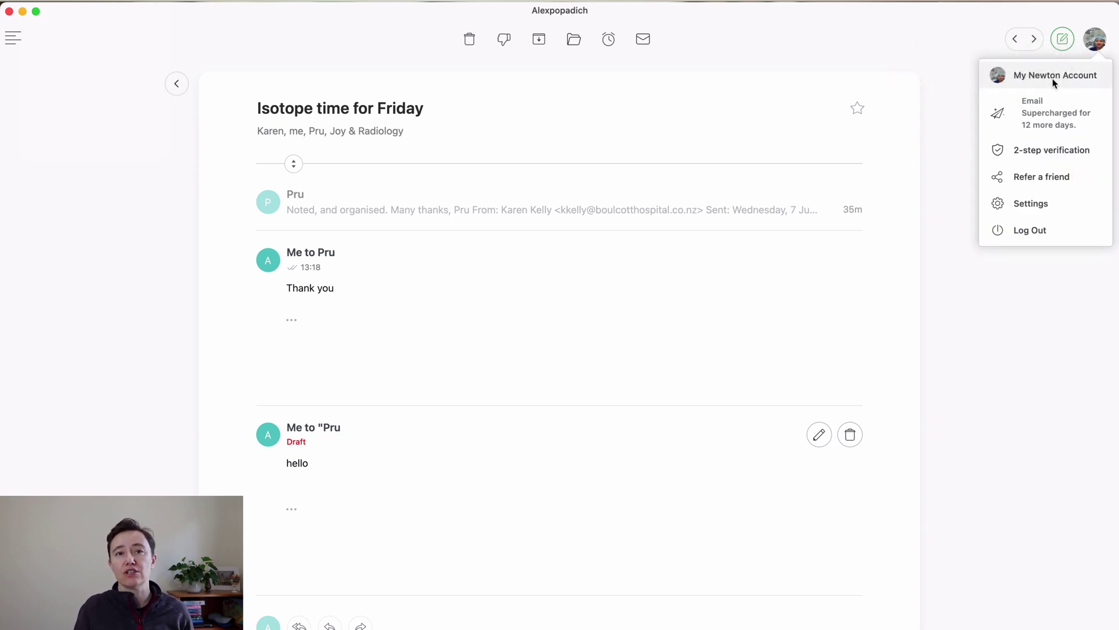
Open Settings on the General tab and scroll down to Download location, Others and Themes
{"action": "left_click", "coordinate": [1019, 204]}
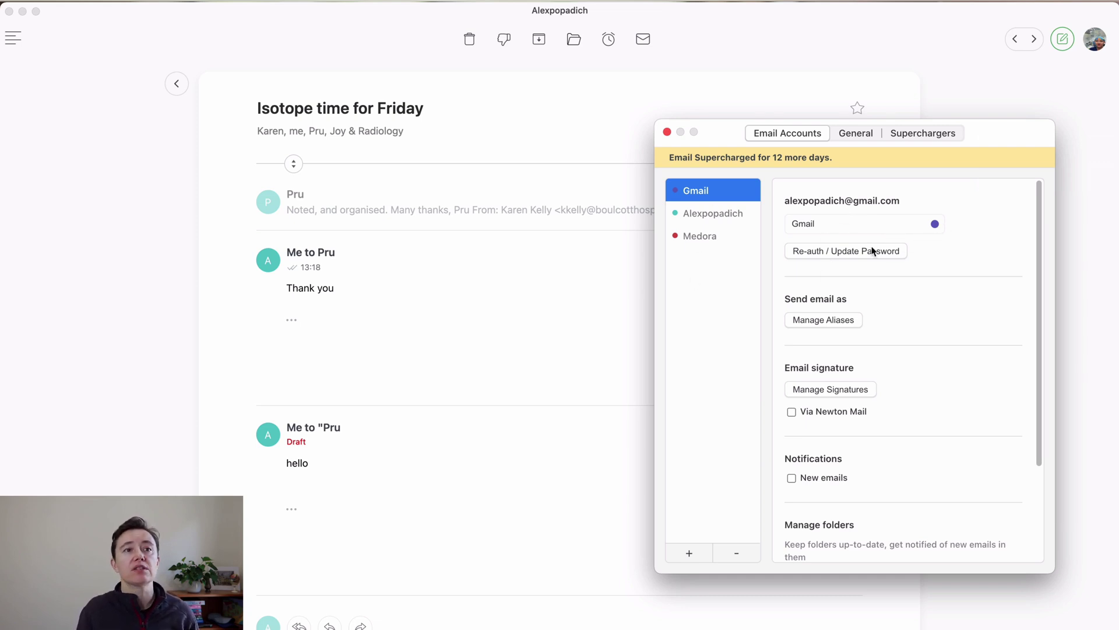
{"action": "left_click", "coordinate": [865, 136]}
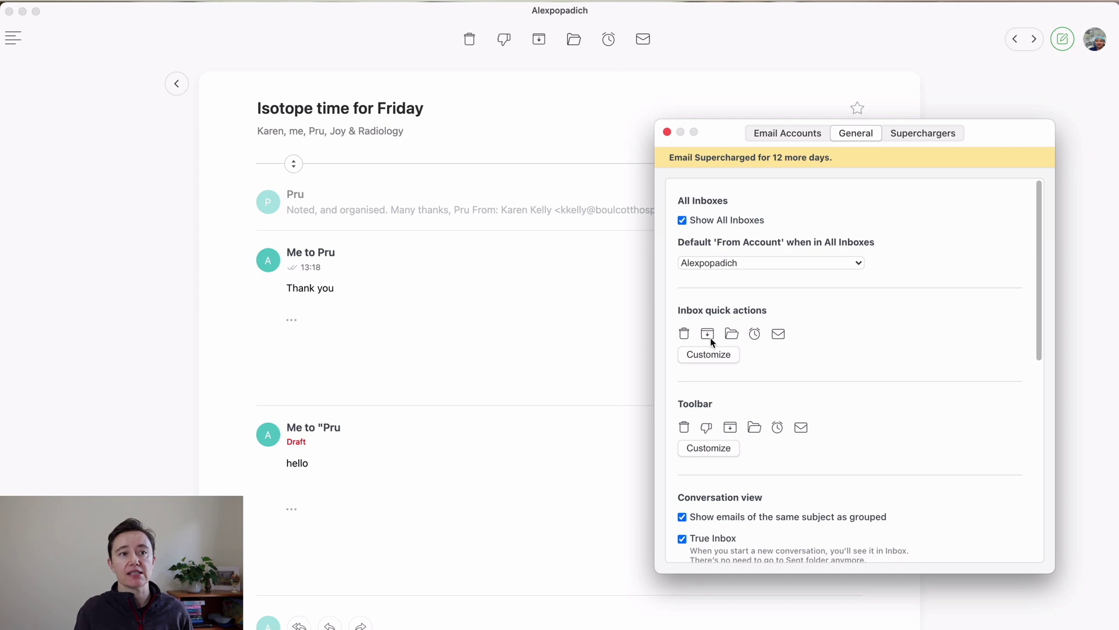
{"action": "scroll", "coordinate": [708, 431], "scroll_direction": "down", "scroll_amount": 3}
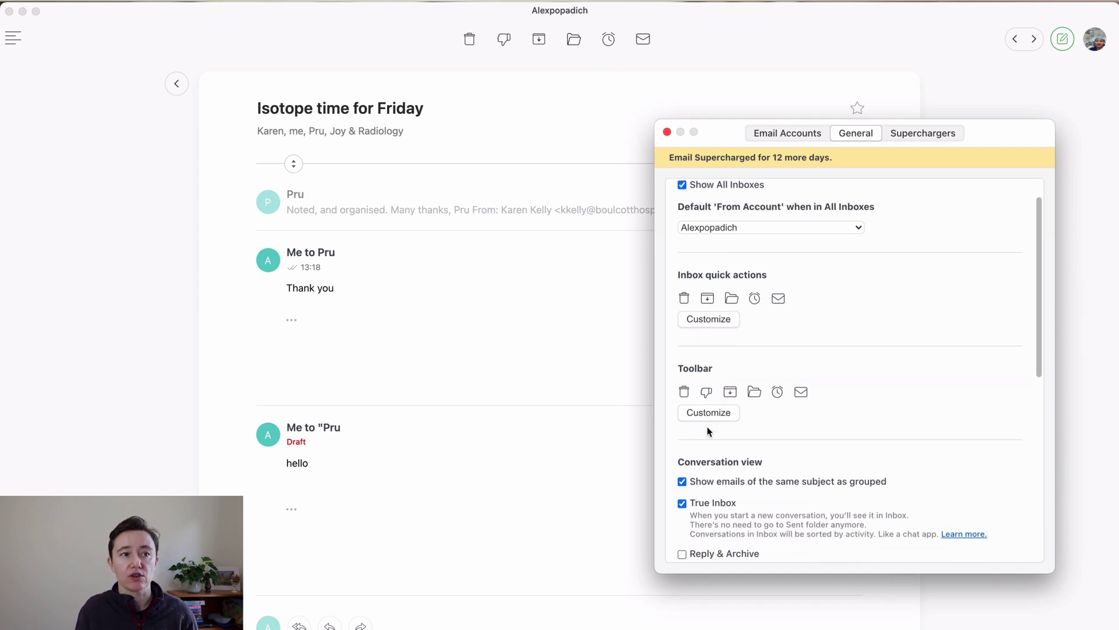
{"action": "scroll", "coordinate": [708, 430], "scroll_direction": "down", "scroll_amount": 5}
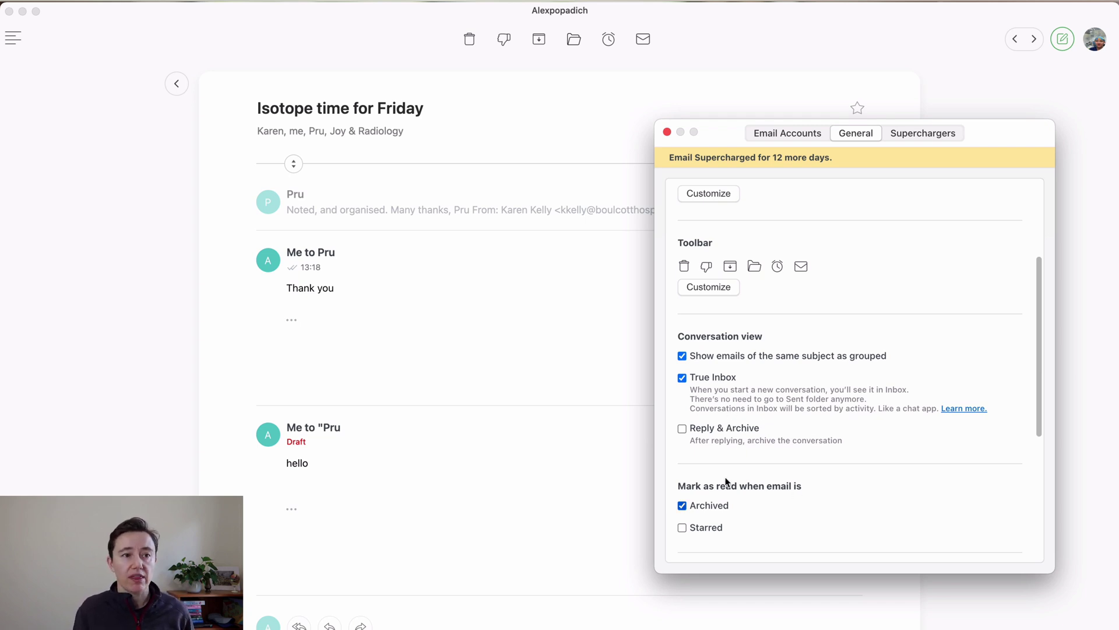
{"action": "scroll", "coordinate": [732, 457], "scroll_direction": "down", "scroll_amount": 5}
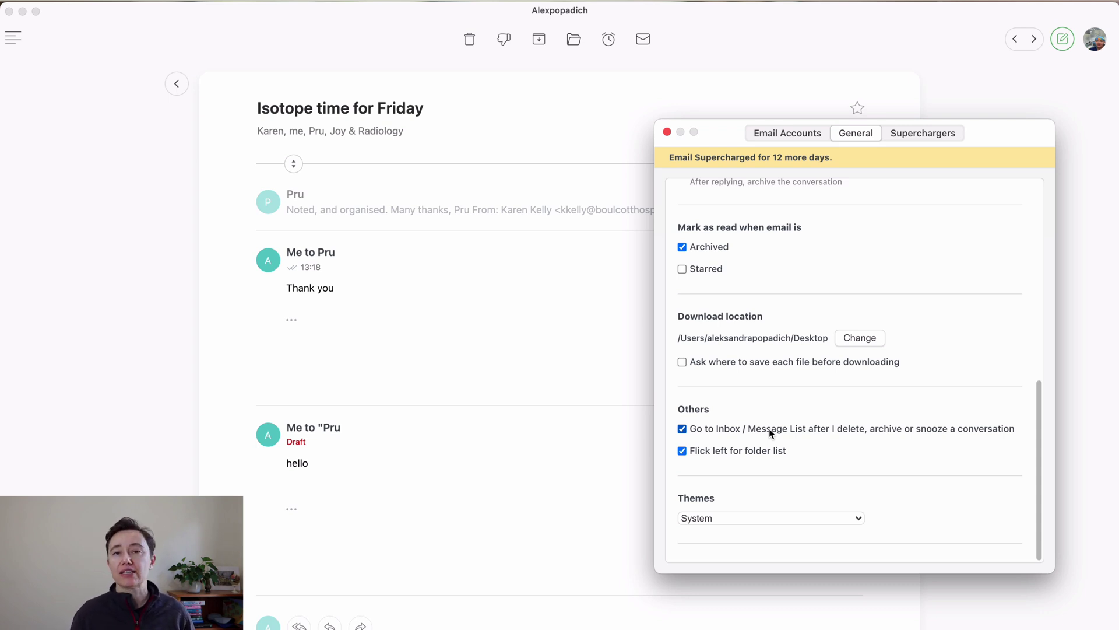
Change the Themes option to Dark, then back to System
{"action": "left_click", "coordinate": [751, 515]}
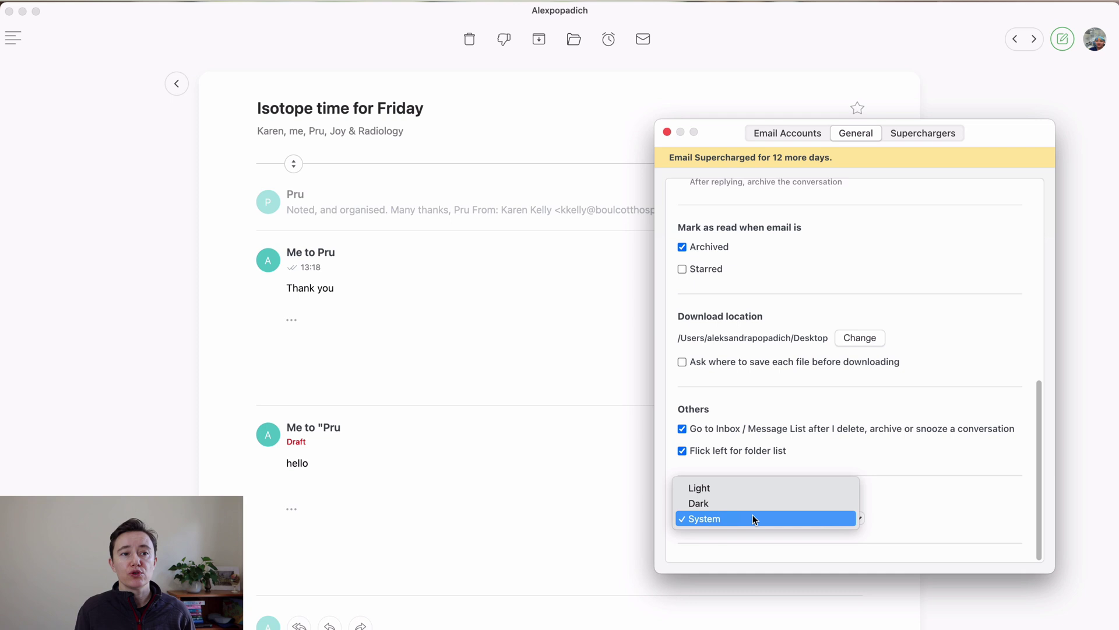
{"action": "left_click", "coordinate": [750, 505]}
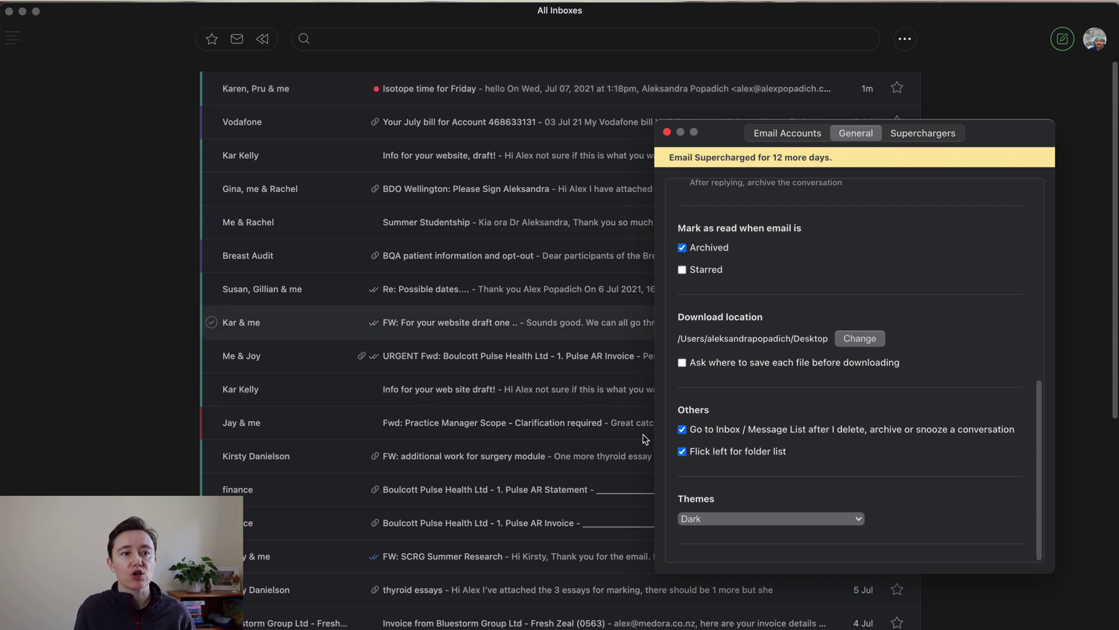
{"action": "left_click", "coordinate": [854, 519]}
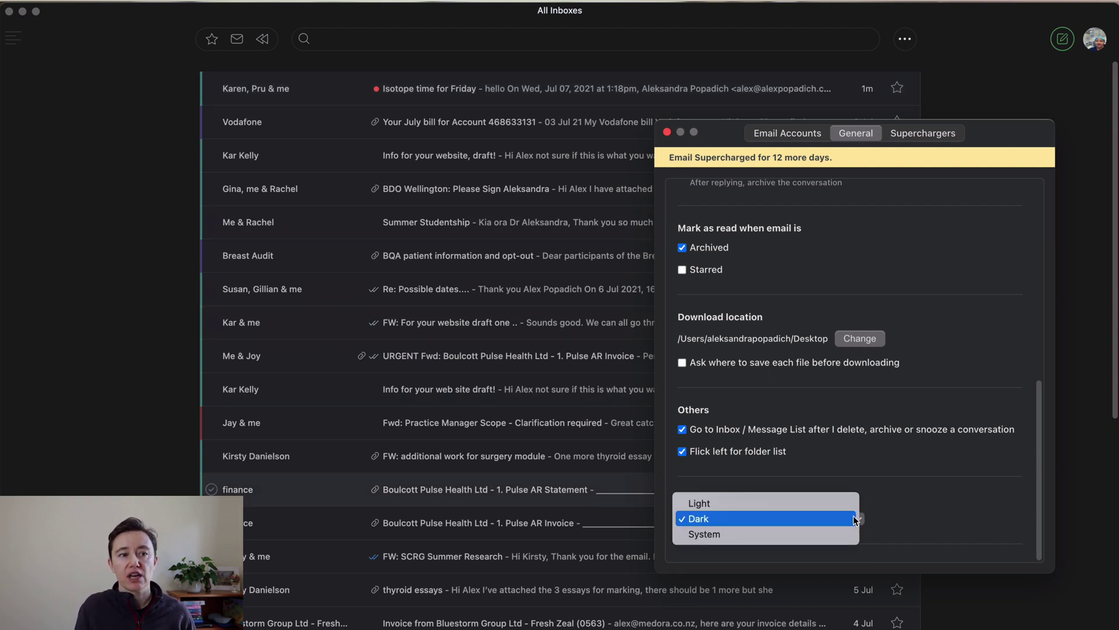
{"action": "left_click", "coordinate": [841, 535]}
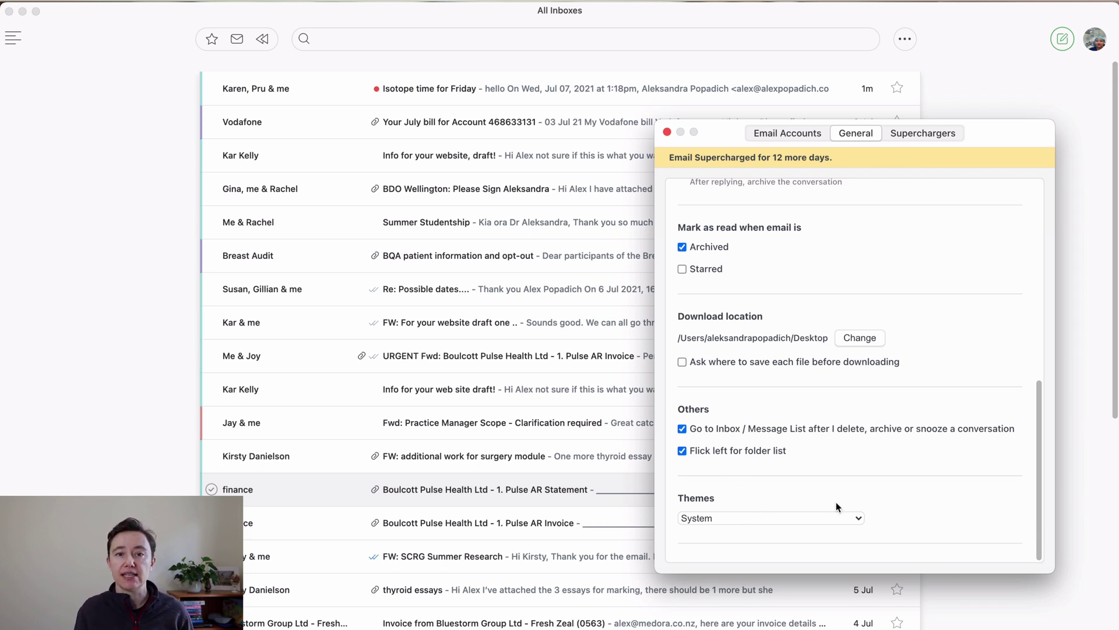
Open Superchargers settings and look through the Scheduler and Read Receipts pages
{"action": "left_click", "coordinate": [927, 134]}
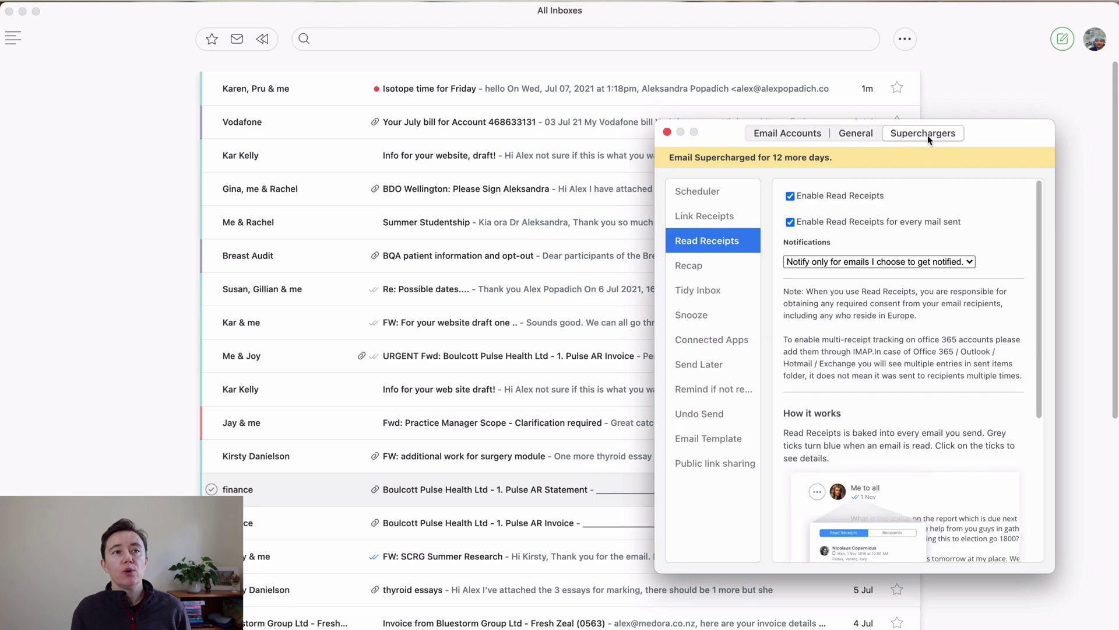
{"action": "left_click", "coordinate": [735, 191]}
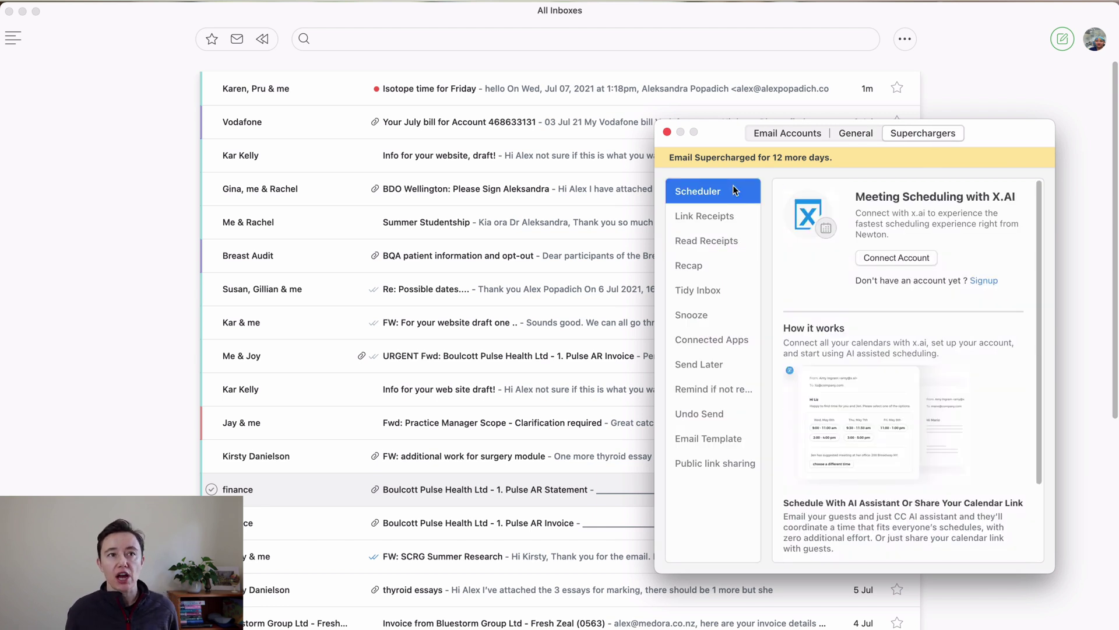
{"action": "left_click", "coordinate": [724, 240]}
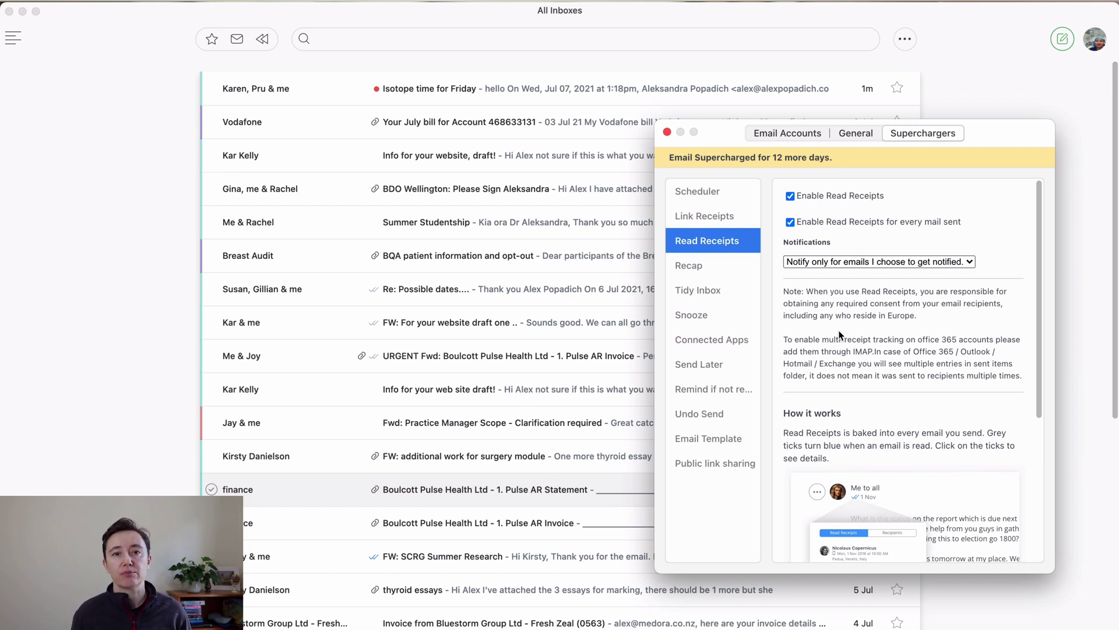
Select Link Receipts and uncheck both of its checkboxes
{"action": "key", "text": "Up"}
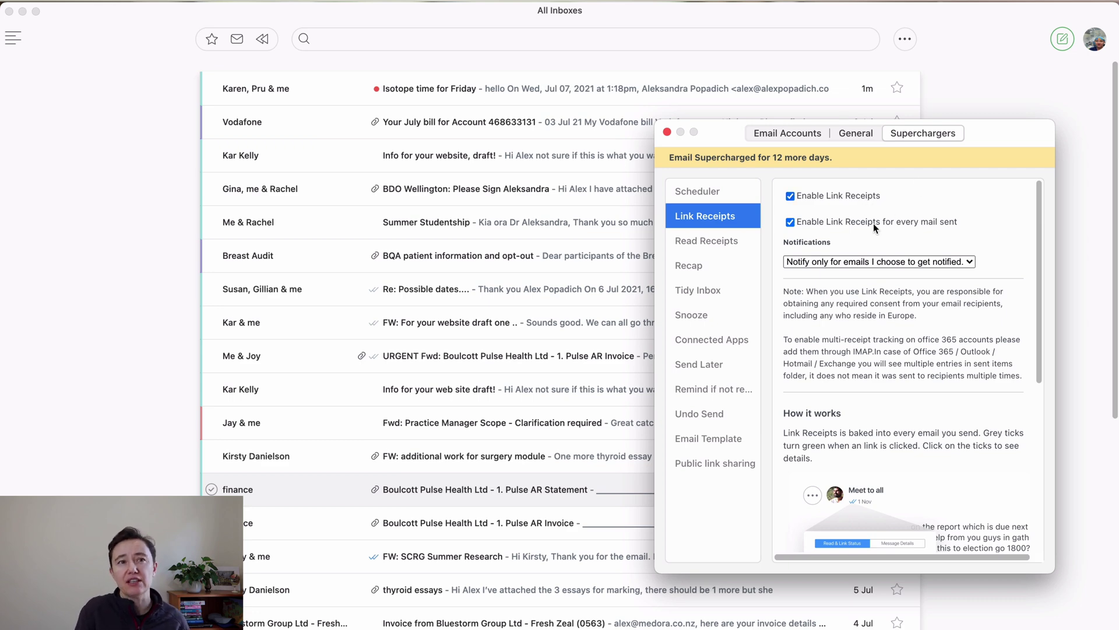
{"action": "left_click", "coordinate": [791, 221]}
{"action": "left_click", "coordinate": [790, 196]}
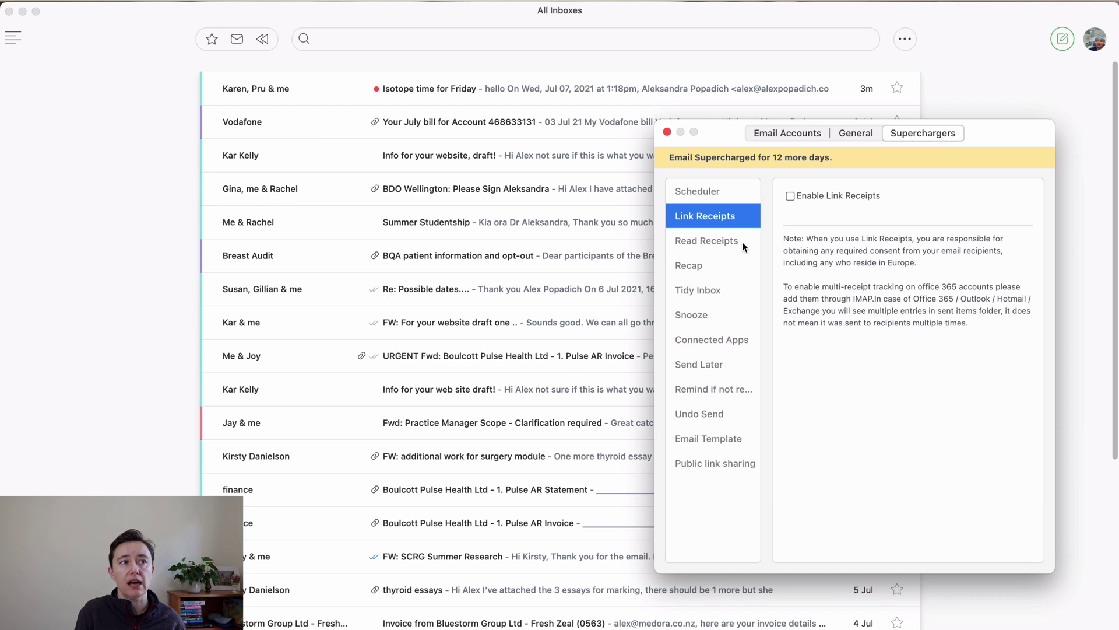
Select Scheduler in the Superchargers sidebar to view Meeting Scheduling with X.AI
{"action": "left_click", "coordinate": [695, 197]}
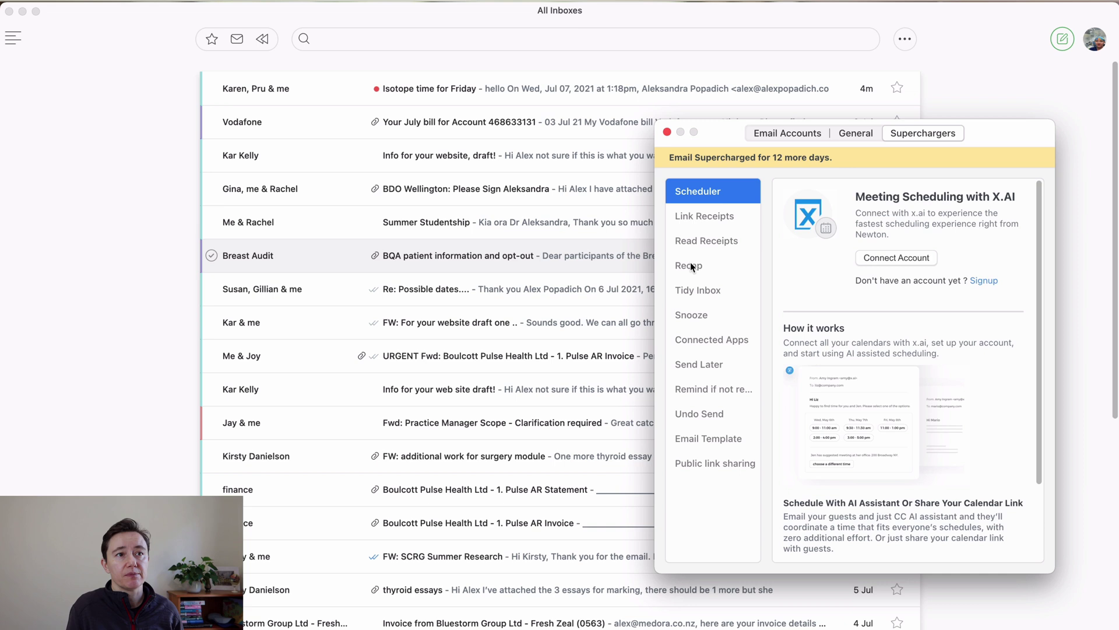
In Tidy Inbox, filter out Newsletters and Emails from Social Media for the first account
{"action": "left_click", "coordinate": [698, 291]}
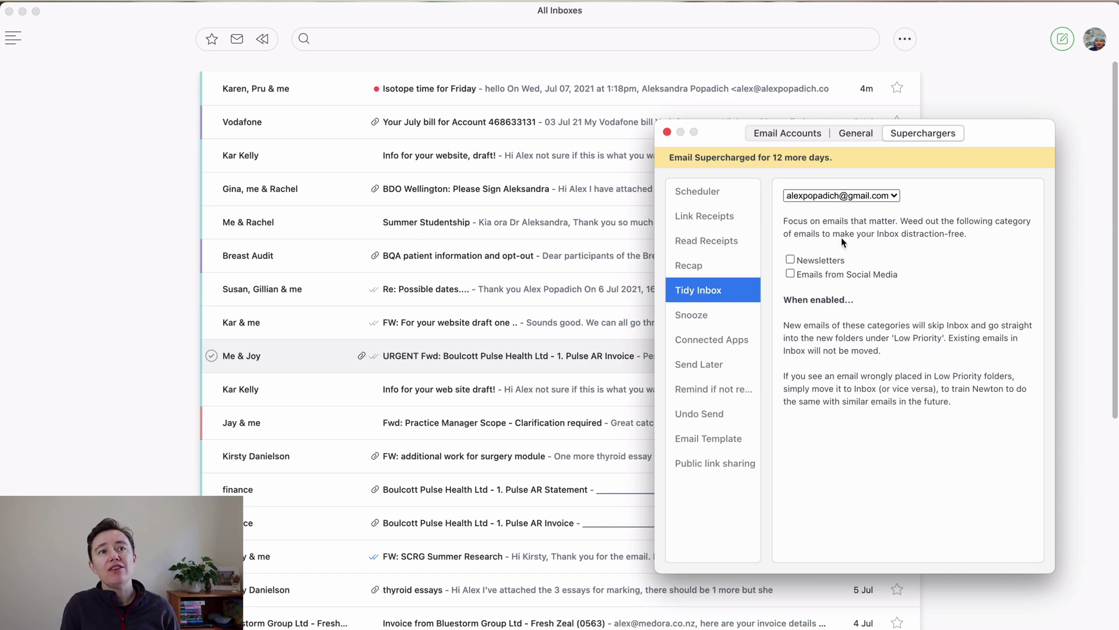
{"action": "left_click", "coordinate": [791, 260]}
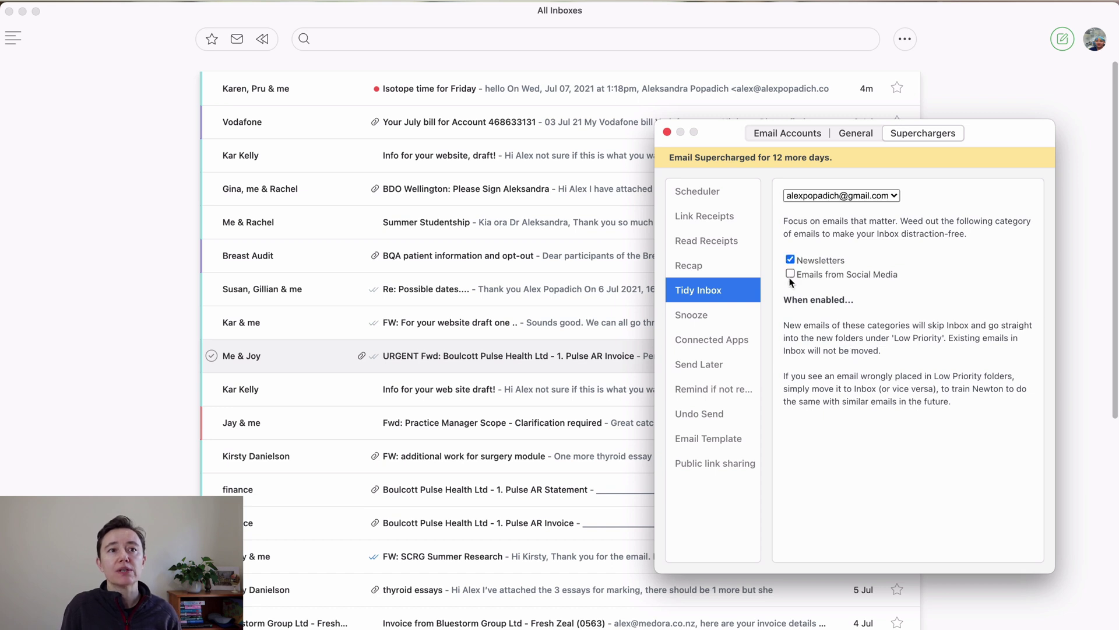
{"action": "left_click", "coordinate": [791, 274]}
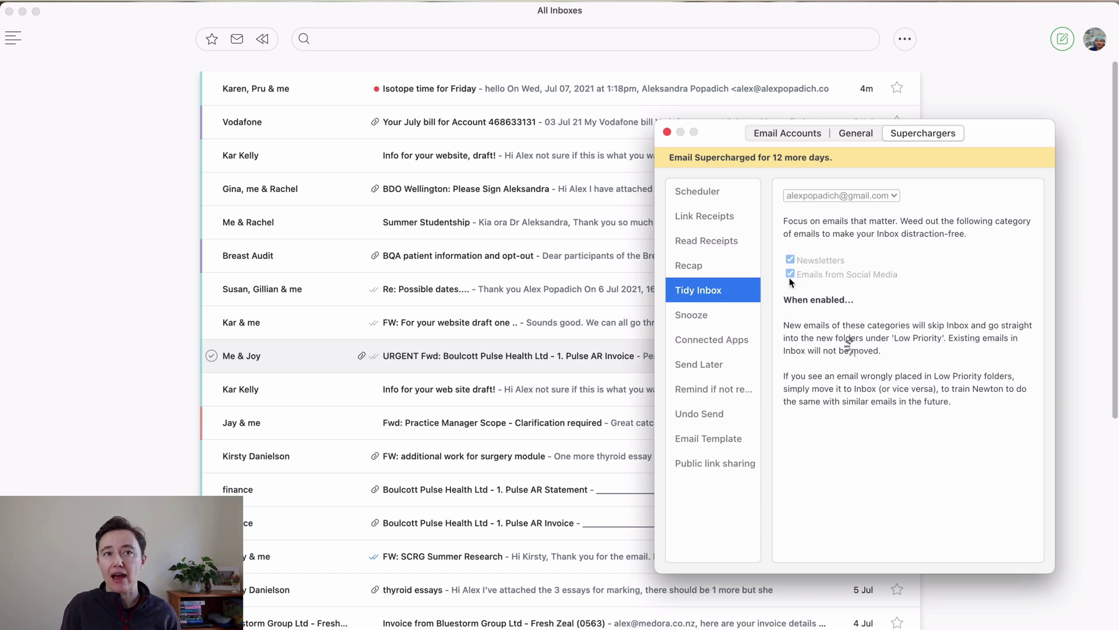
{"action": "left_click", "coordinate": [887, 195]}
{"action": "left_click", "coordinate": [877, 260]}
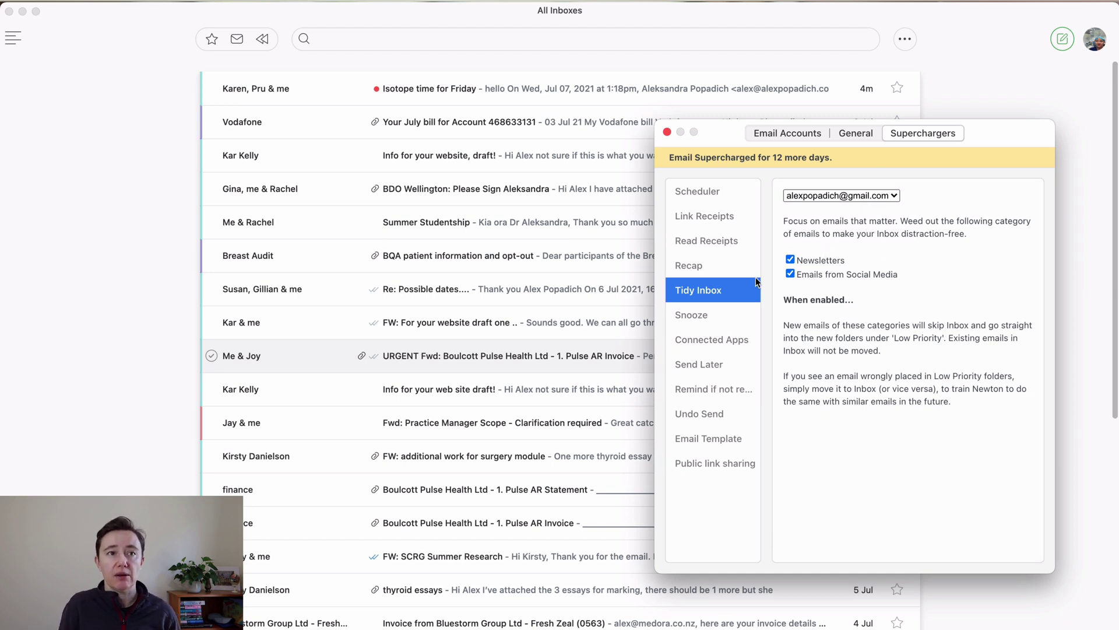
Turn the Newsletters and Social Media filters off and back on, keeping the first account
{"action": "left_click", "coordinate": [790, 259]}
{"action": "left_click", "coordinate": [791, 274]}
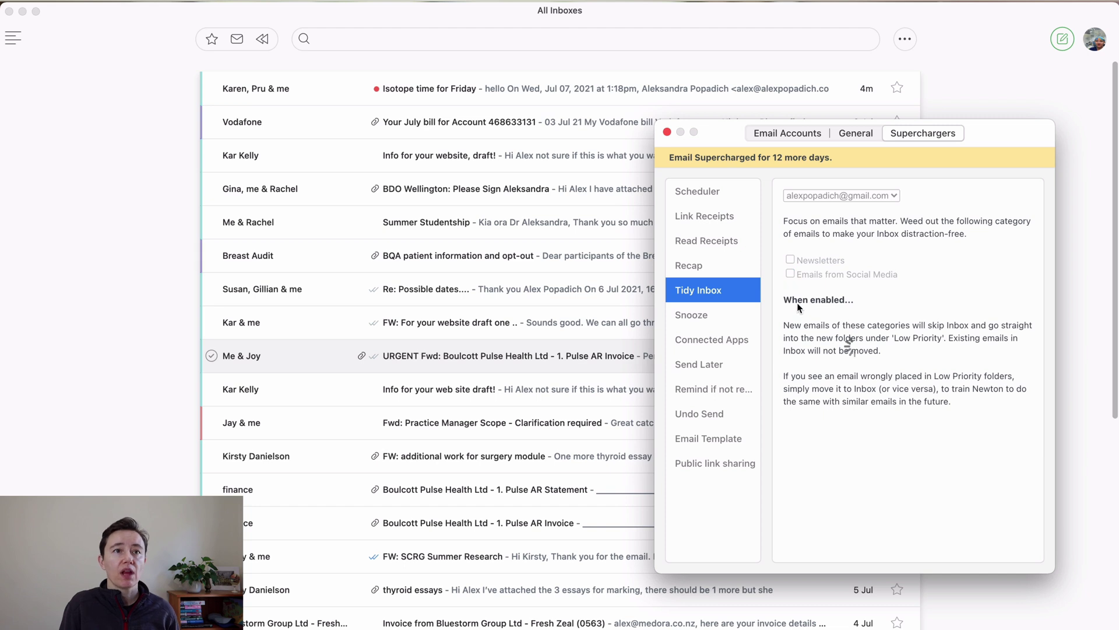
{"action": "left_click", "coordinate": [895, 197]}
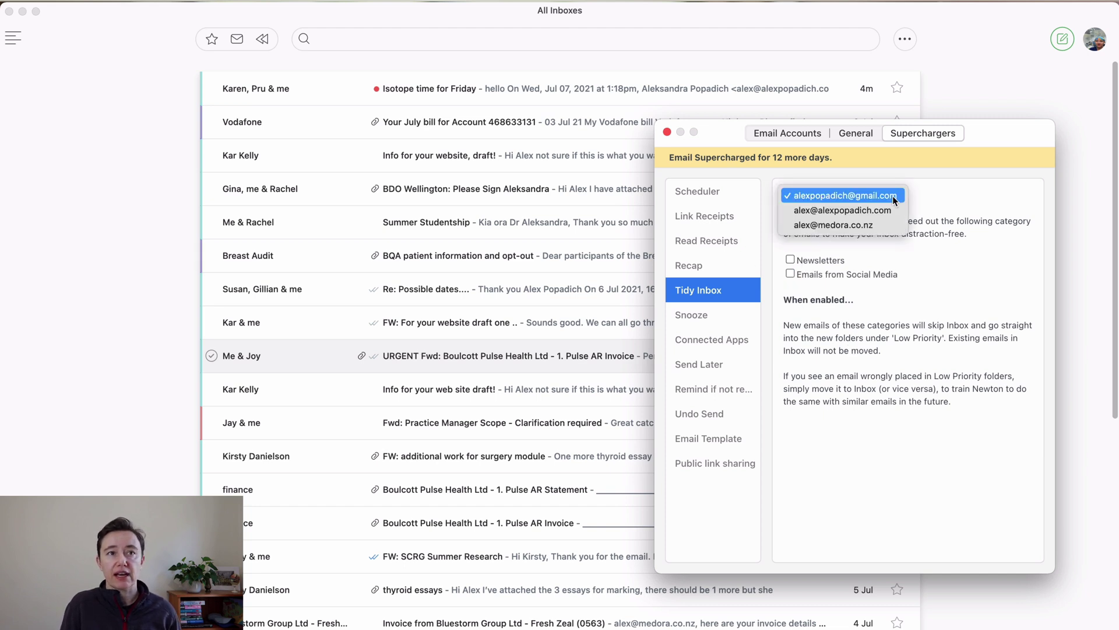
{"action": "left_click", "coordinate": [895, 197]}
{"action": "left_click", "coordinate": [790, 260]}
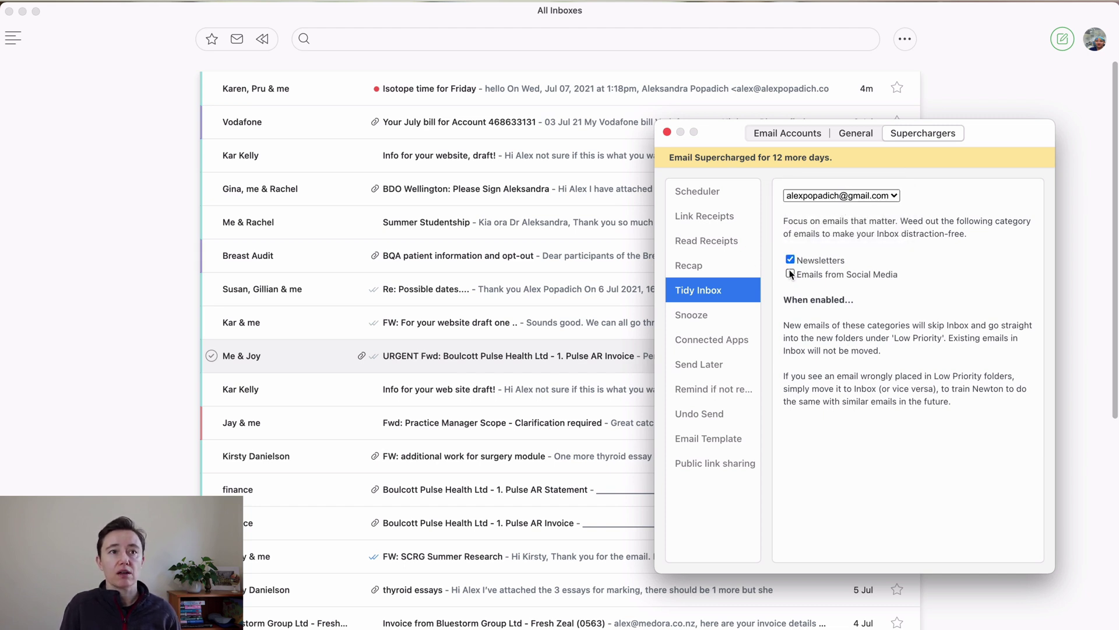
{"action": "left_click", "coordinate": [791, 274]}
Show the second account's Tidy Inbox settings, then view Snooze (Later 2 hours, afternoon 15:00)
{"action": "left_click", "coordinate": [897, 196]}
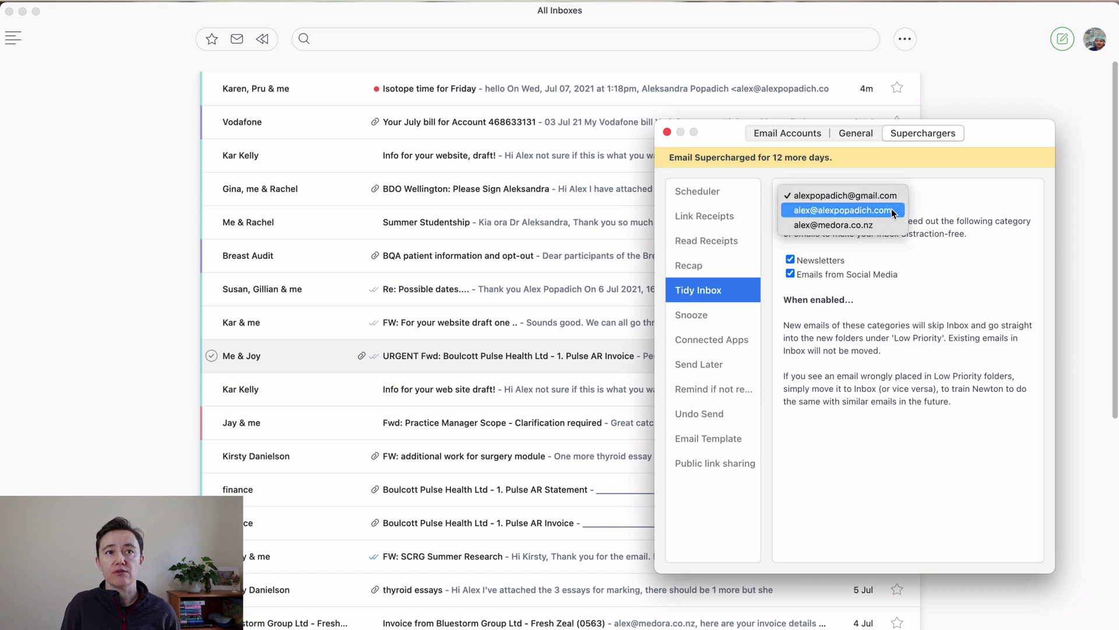
{"action": "left_click", "coordinate": [890, 209]}
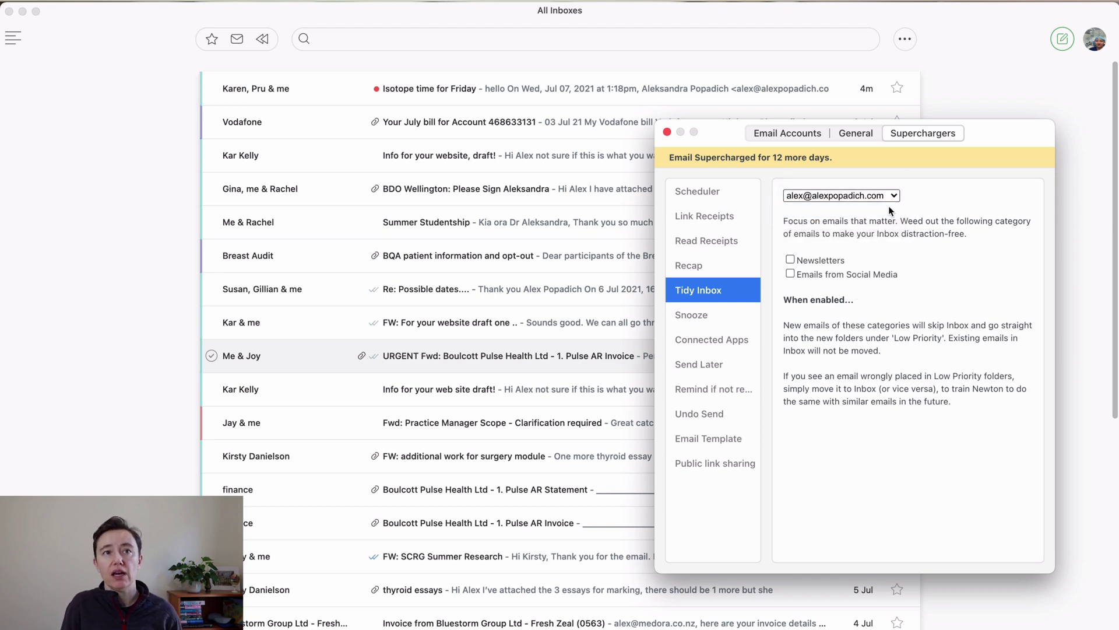
{"action": "left_click", "coordinate": [744, 316]}
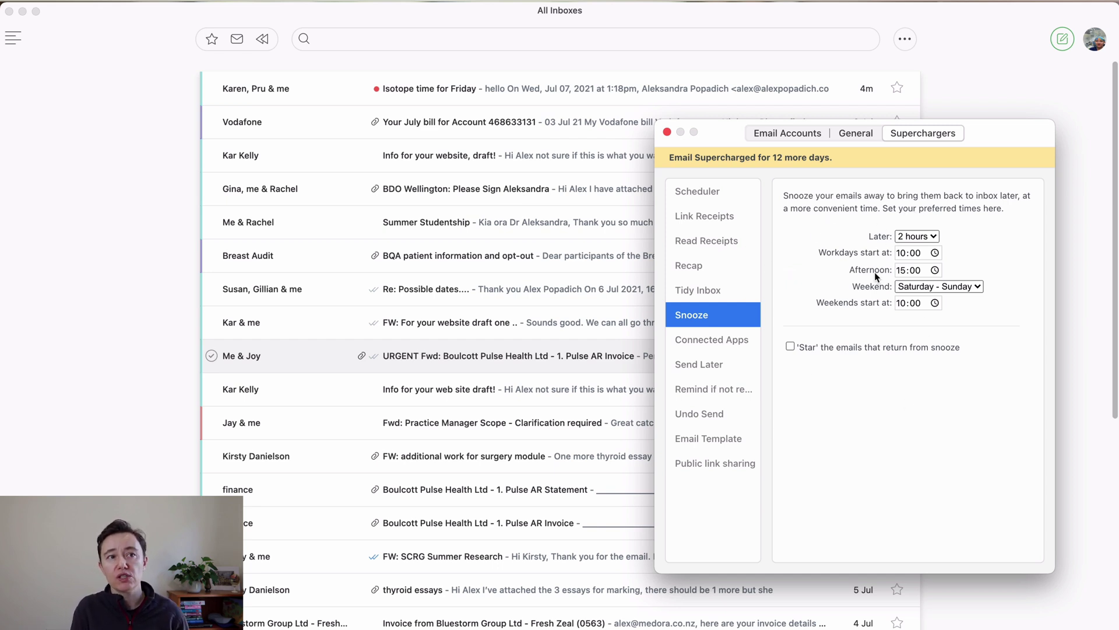
Browse the Connected Apps, Send Later, Remind if not replied, Undo Send and Email Template pages
{"action": "left_click", "coordinate": [729, 337]}
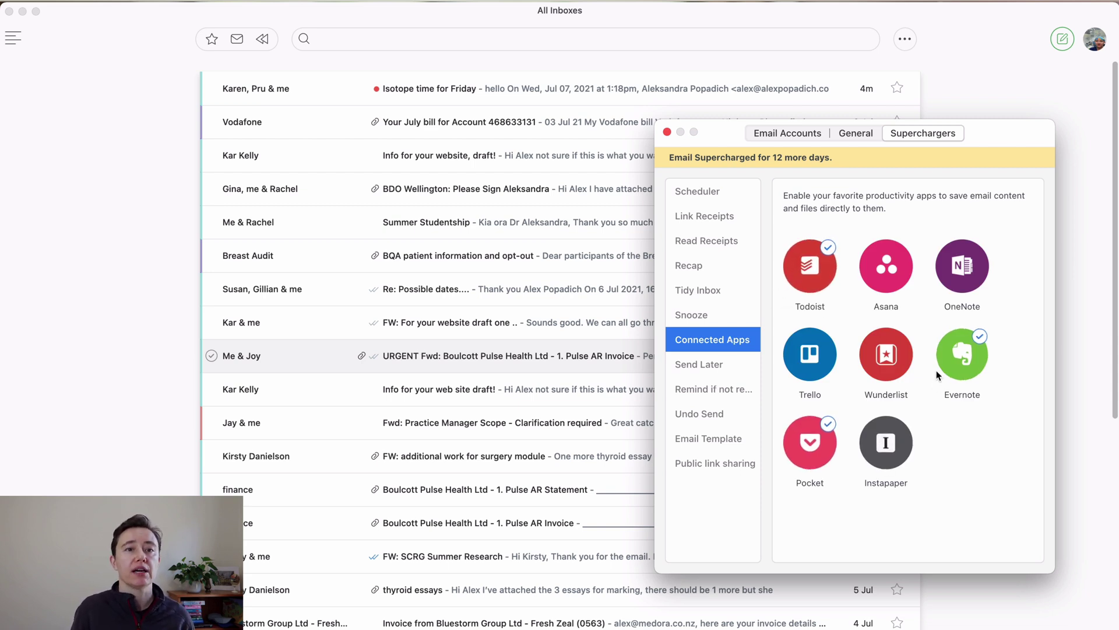
{"action": "key", "text": "Down"}
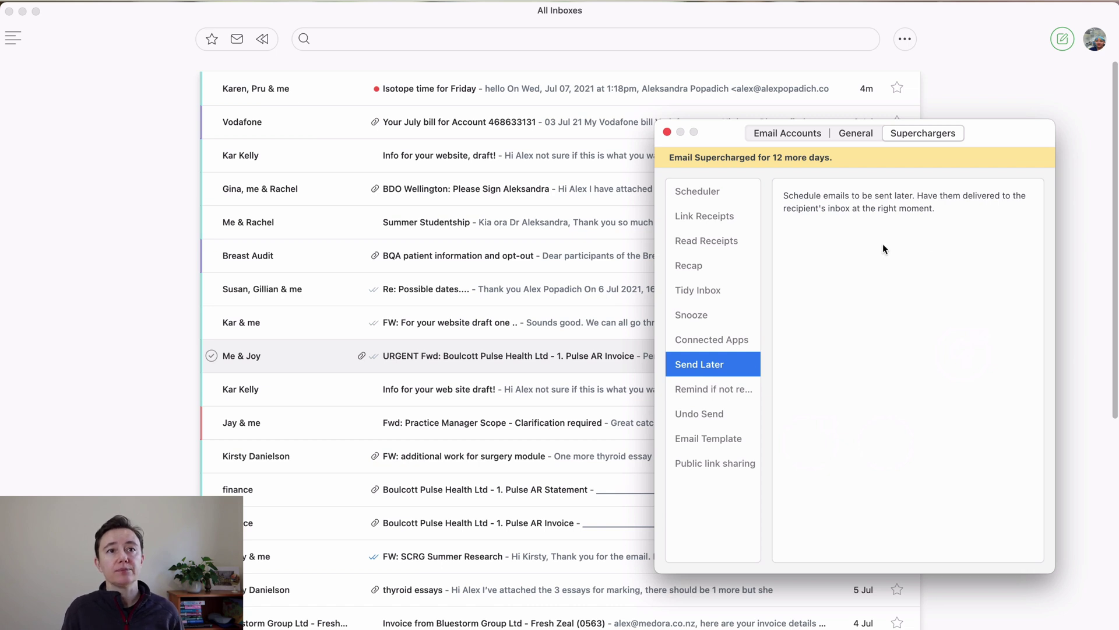
{"action": "left_click", "coordinate": [705, 393]}
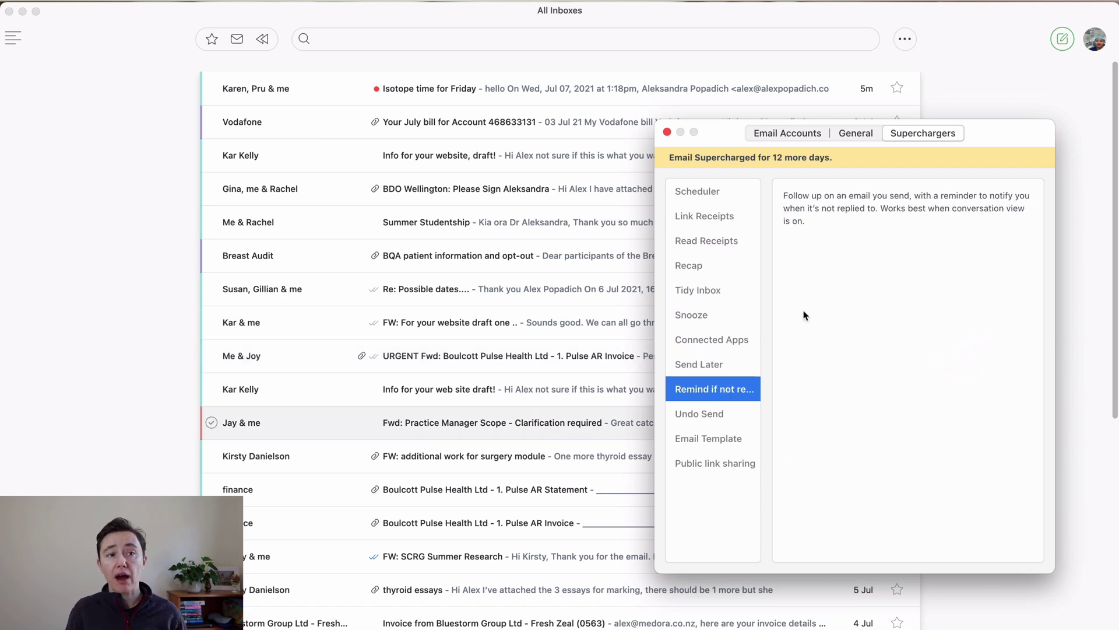
{"action": "left_click", "coordinate": [726, 417]}
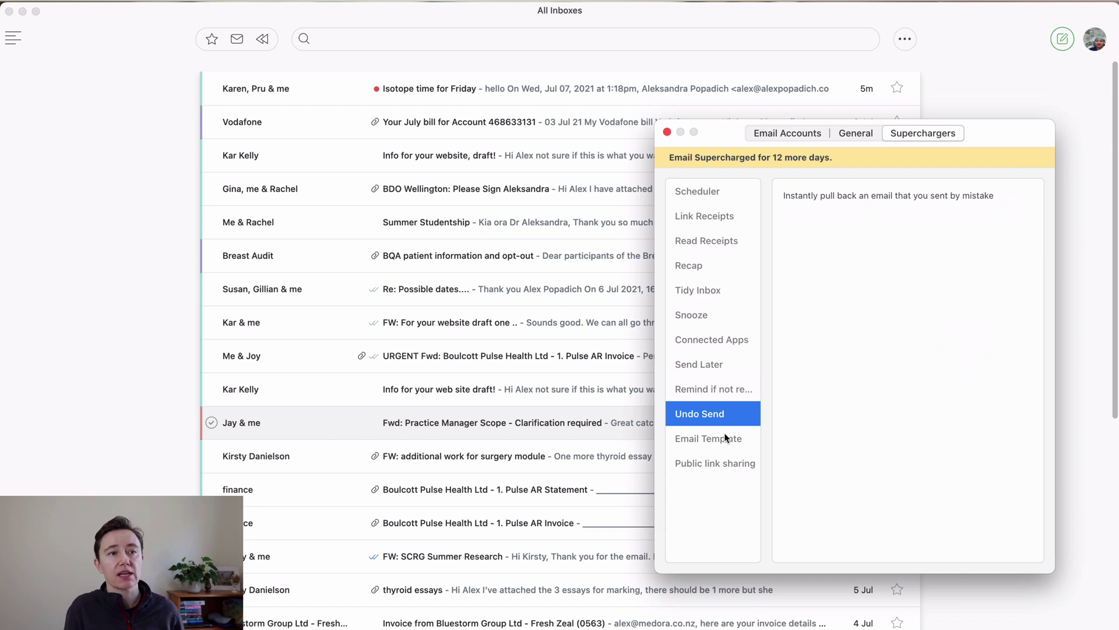
{"action": "left_click", "coordinate": [725, 438]}
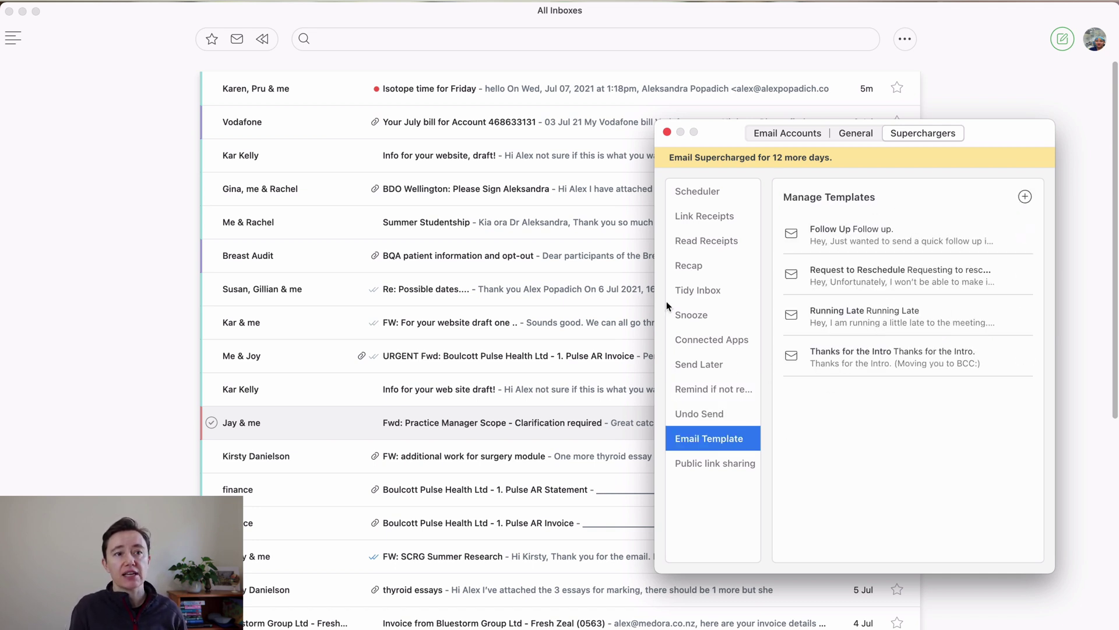
In Public link sharing, leave Expire link in 30 days checked after toggling it off and on
{"action": "left_click", "coordinate": [718, 462]}
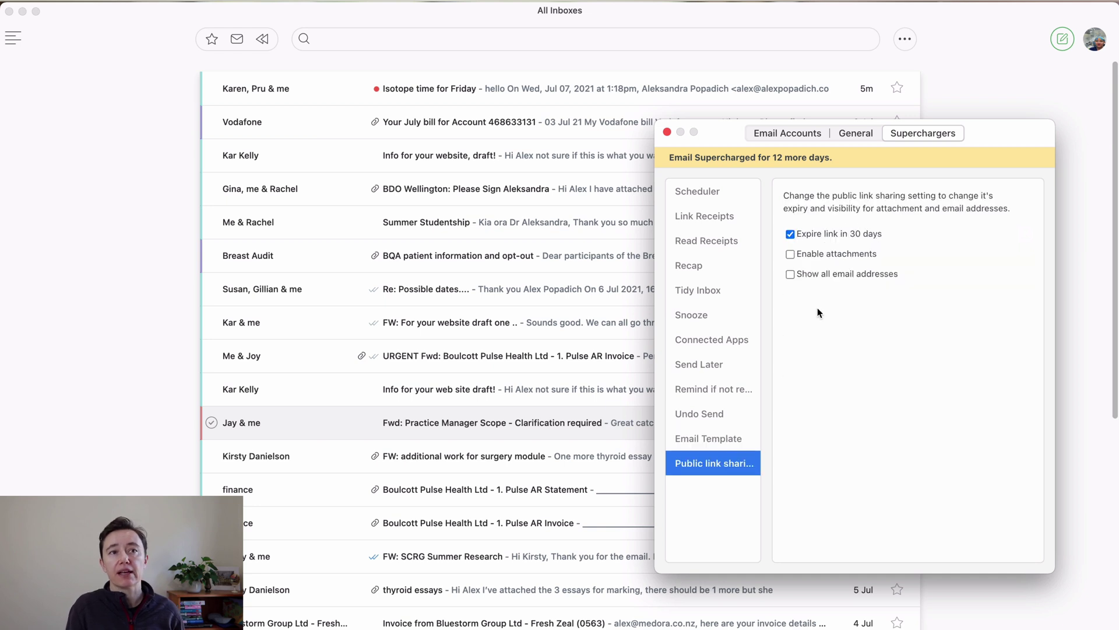
{"action": "left_click", "coordinate": [832, 236]}
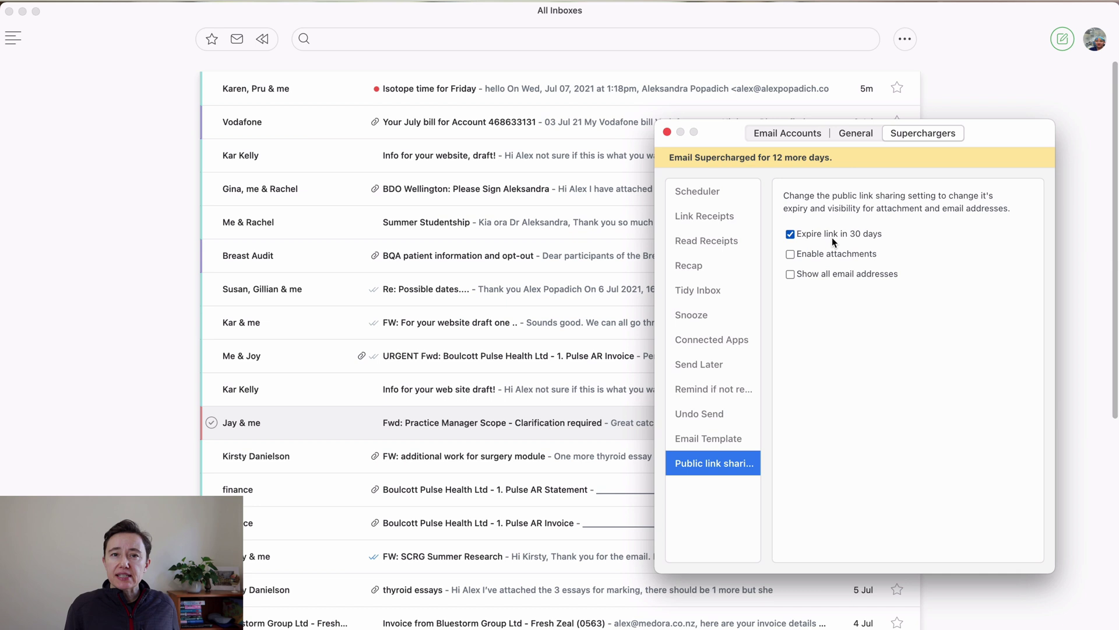
{"action": "left_click", "coordinate": [831, 237]}
{"action": "left_click", "coordinate": [793, 237]}
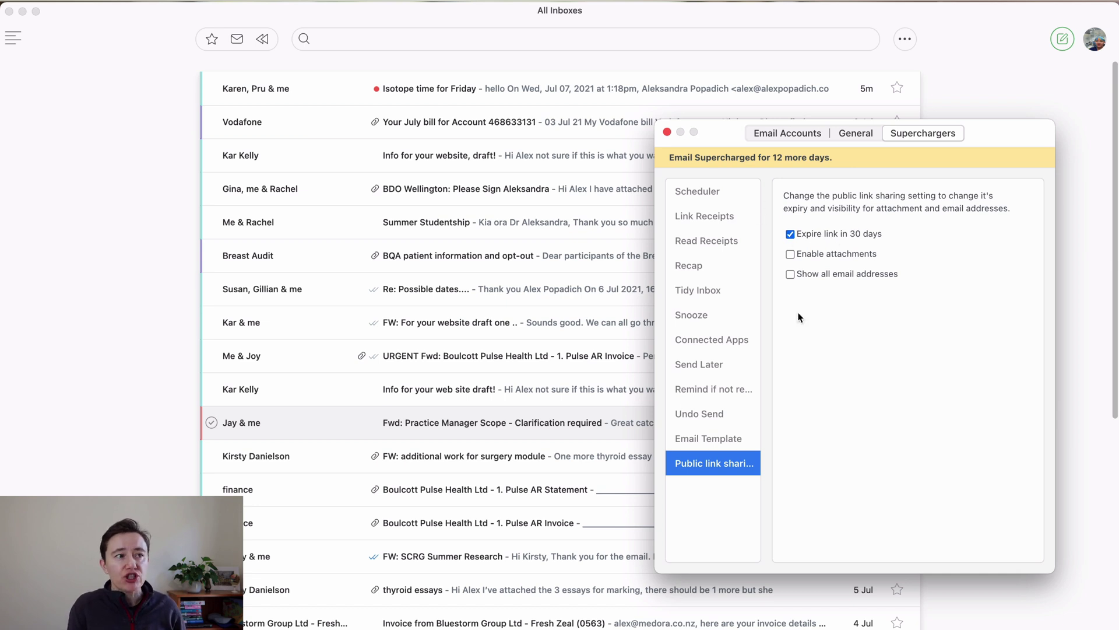